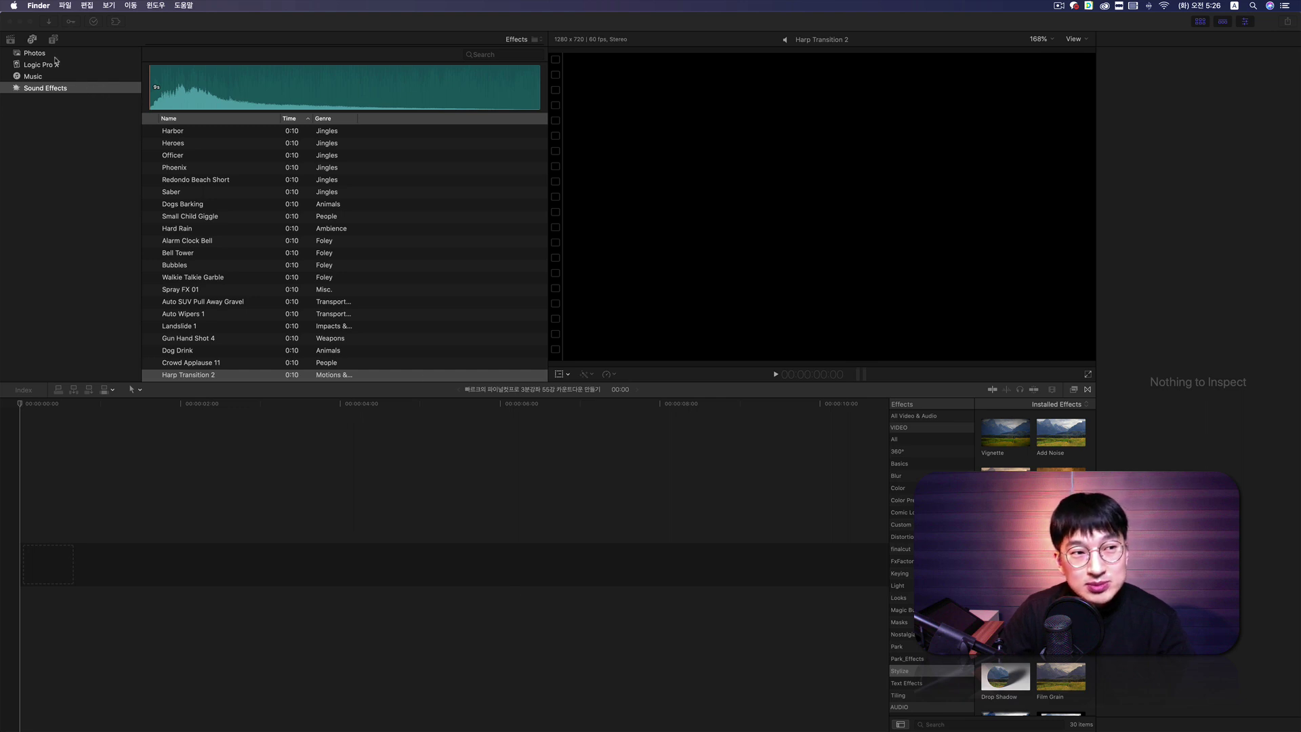
Show the libraries sidebar listing the events and the empty countdown project.
click(9, 41)
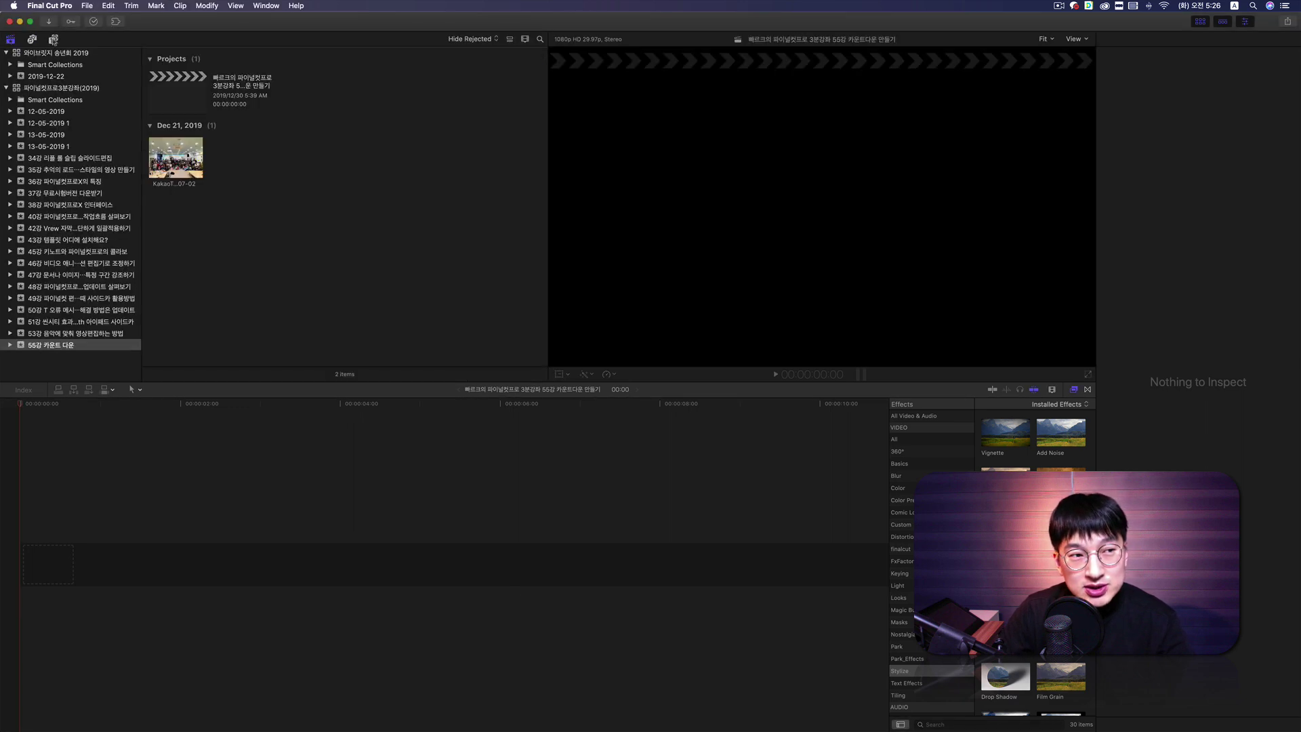
Browse the Generators > Elements category and select the Counting generator.
click(54, 40)
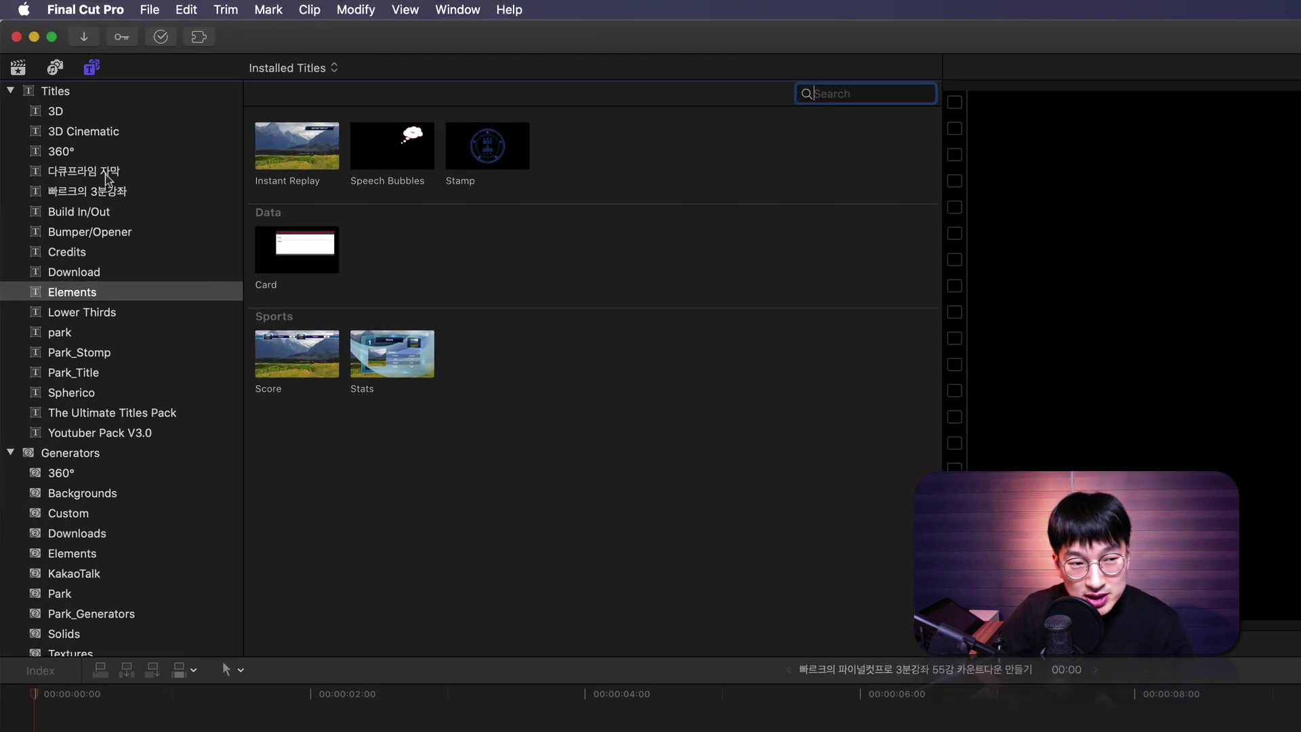
scroll(87, 460, down, 1)
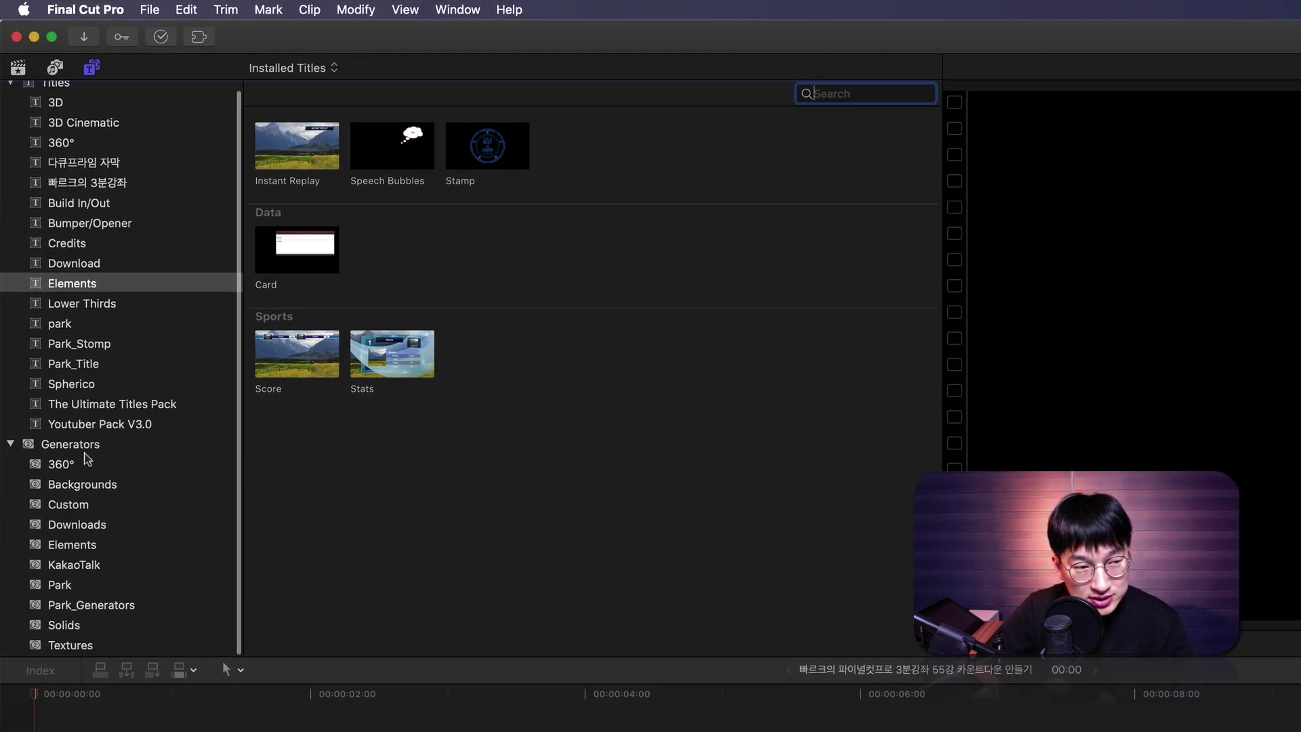
click(79, 560)
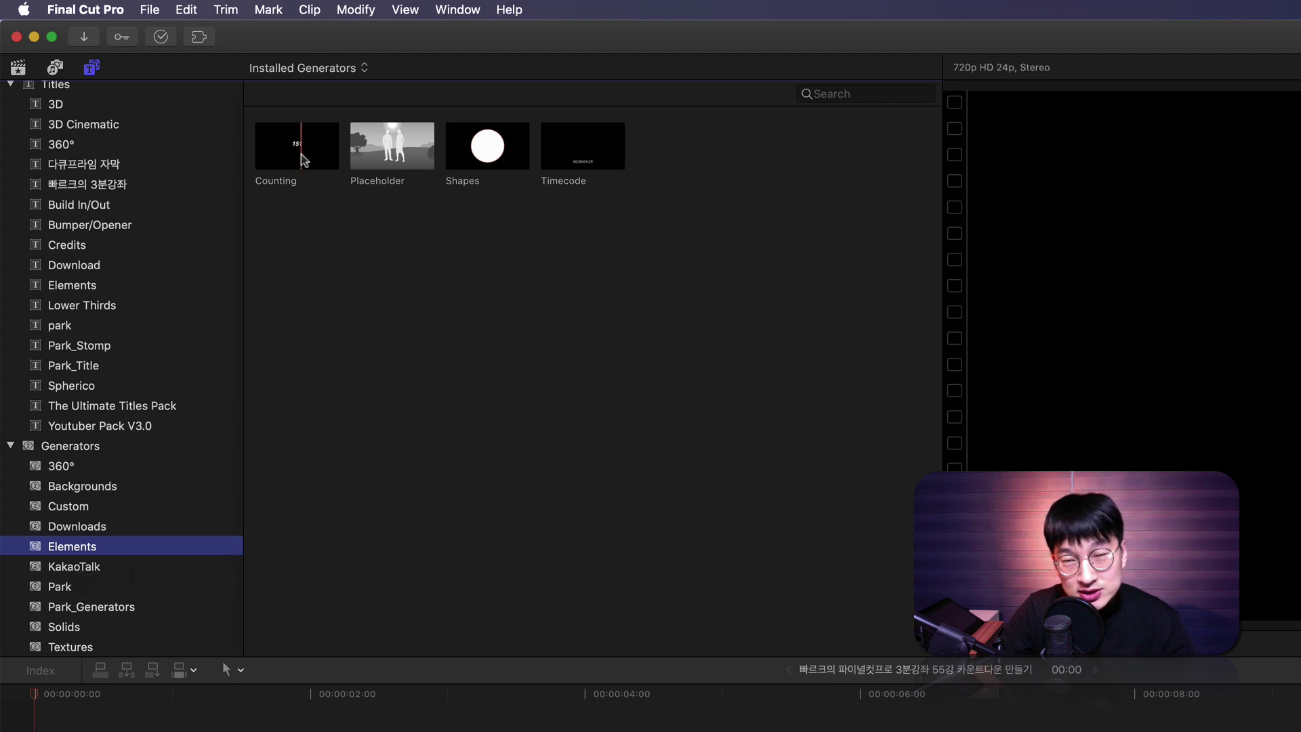
click(301, 154)
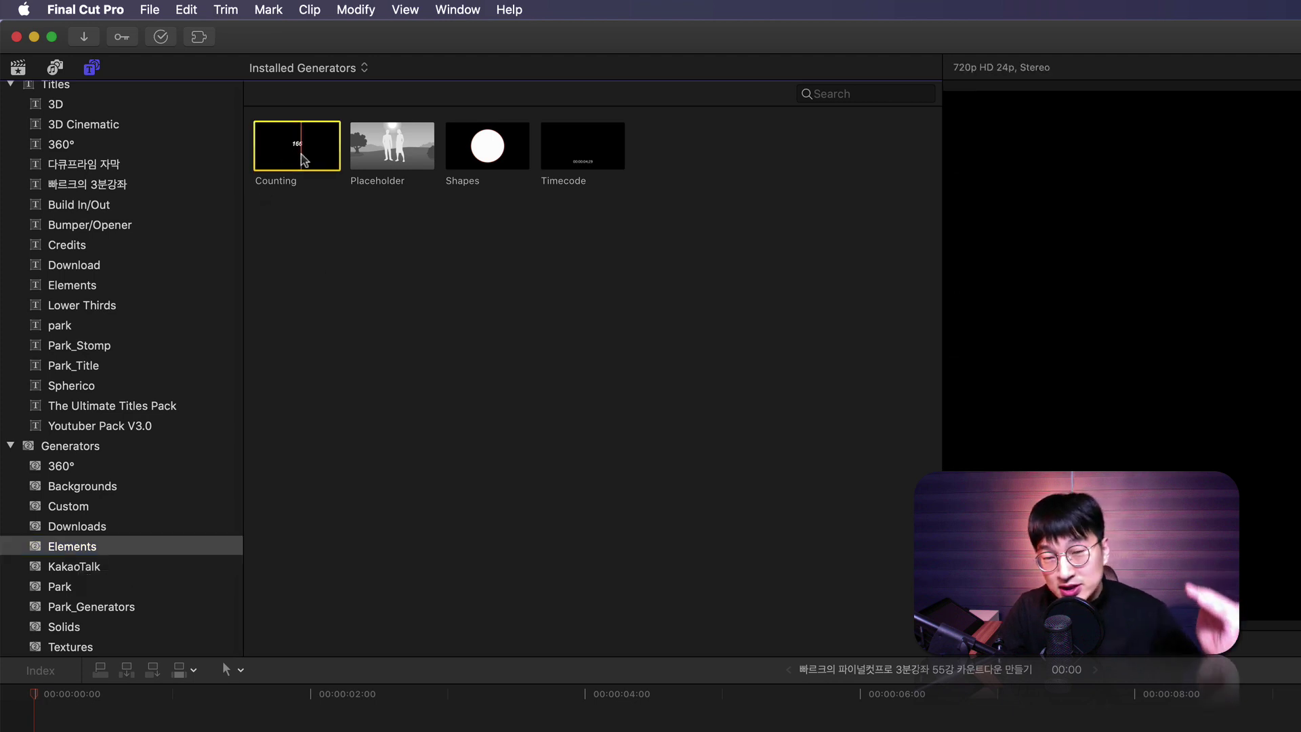
Add the Counting generator to the timeline as a clip counting 1 to 300.
drag(300, 156, 81, 536)
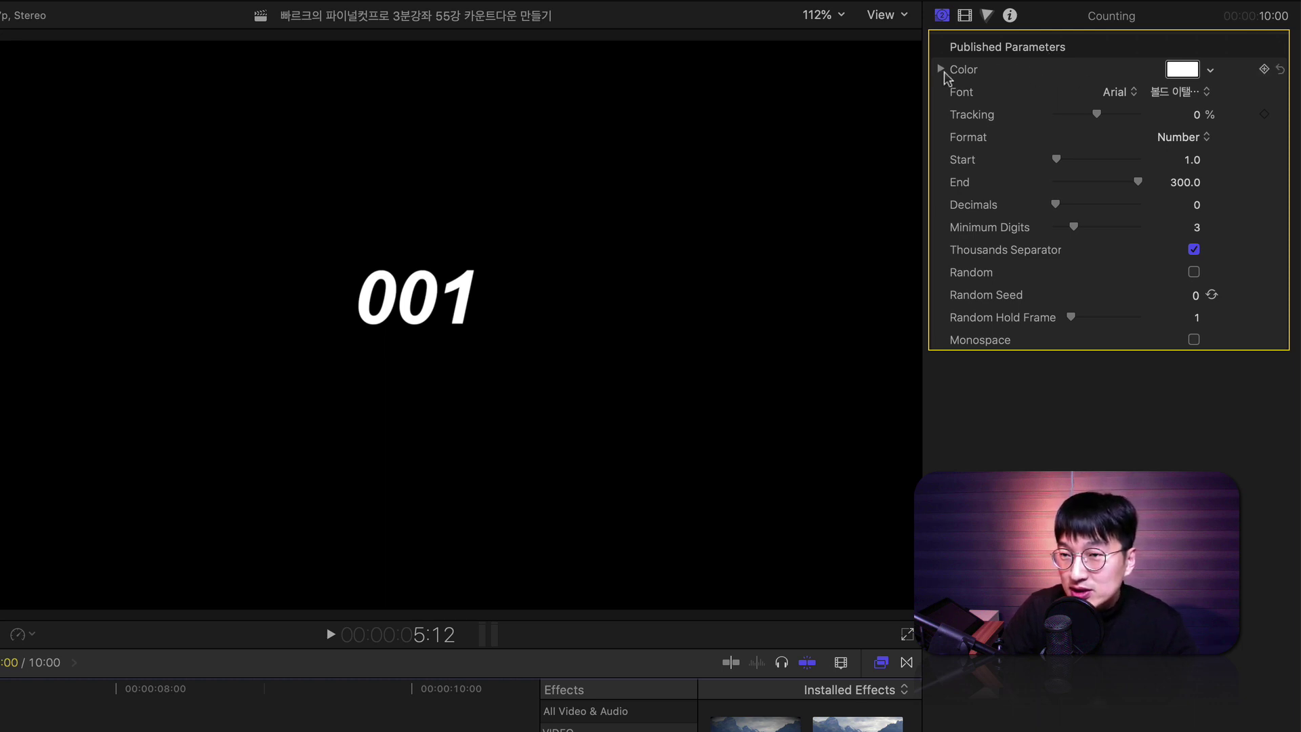
Try magenta and strawberry pink for the counter digits, then keep them white.
click(1192, 76)
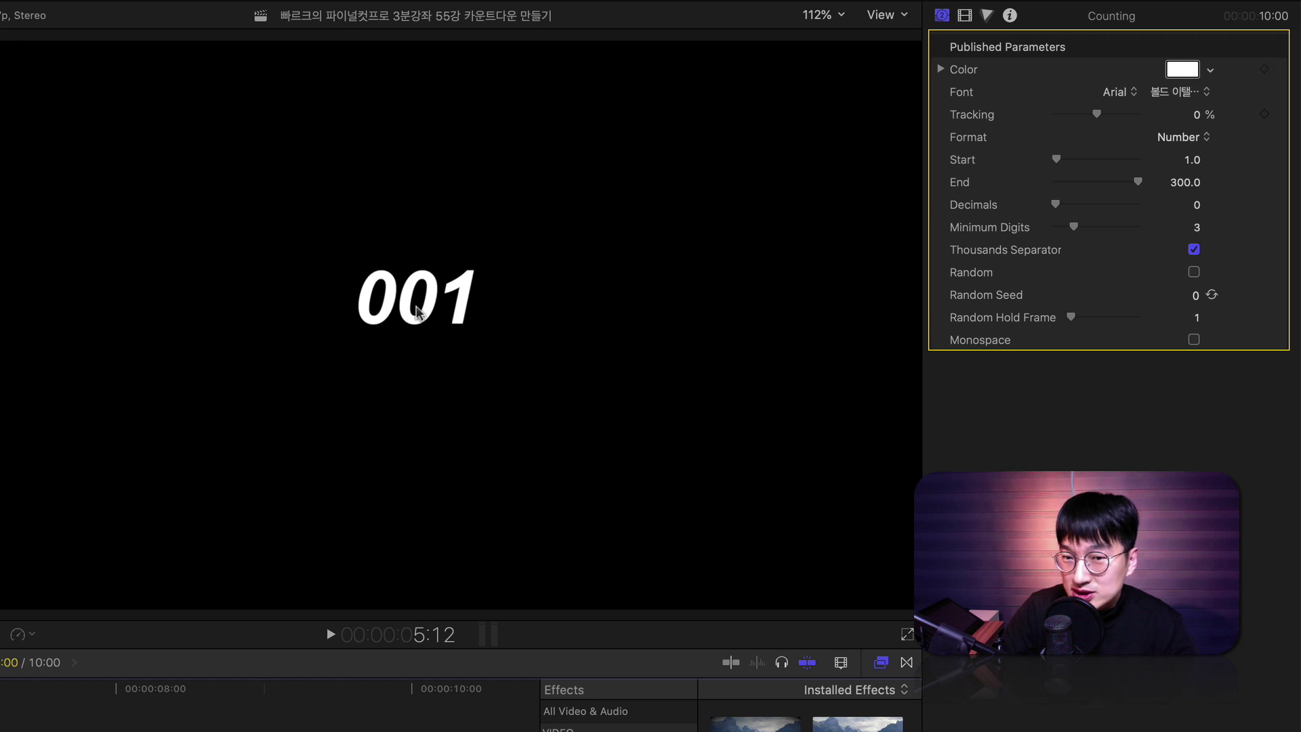
click(895, 380)
click(912, 382)
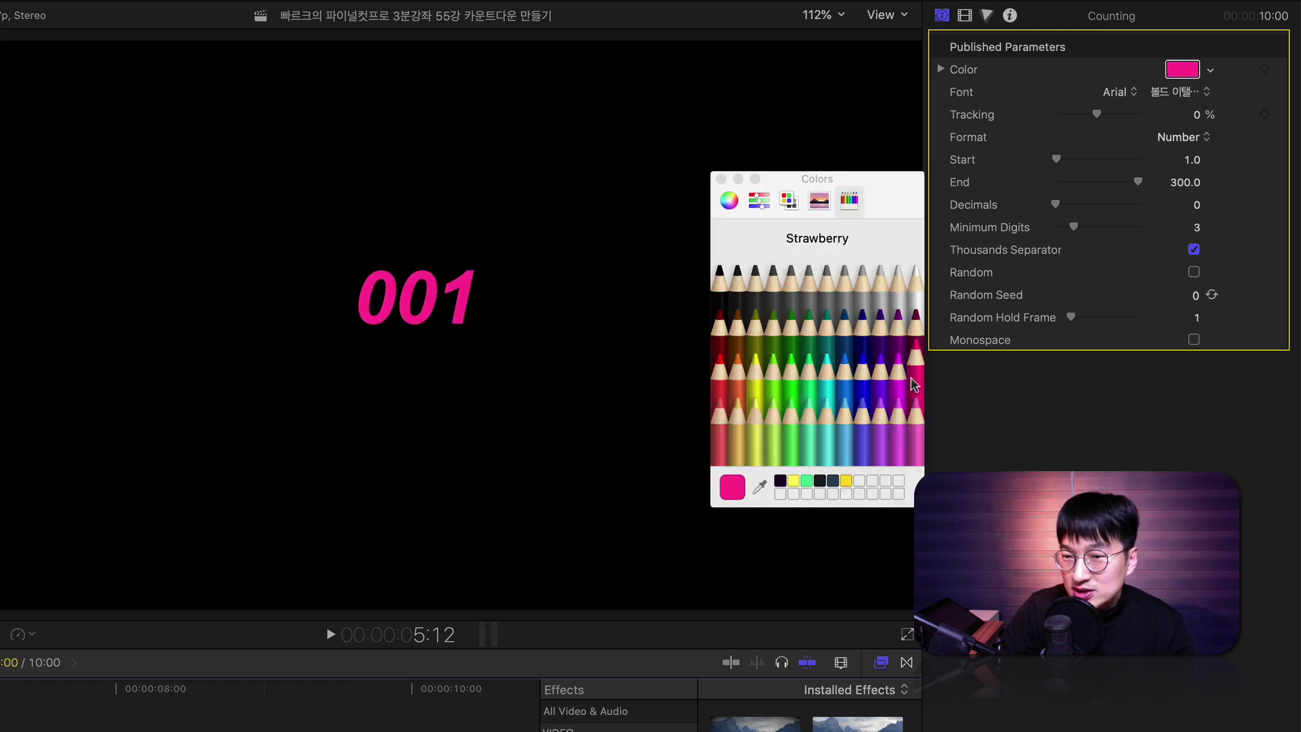
click(721, 179)
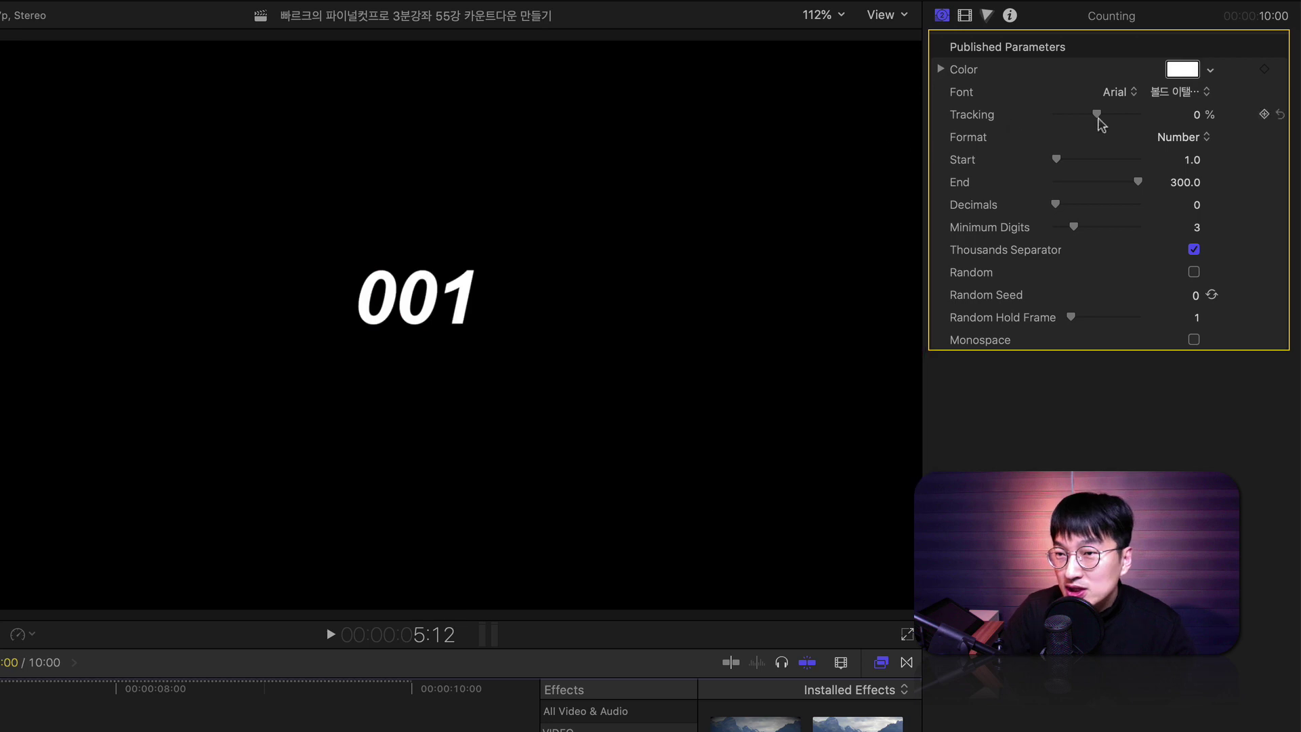
Set the counter font to DIN Alternate with 10.55% tracking.
click(1125, 95)
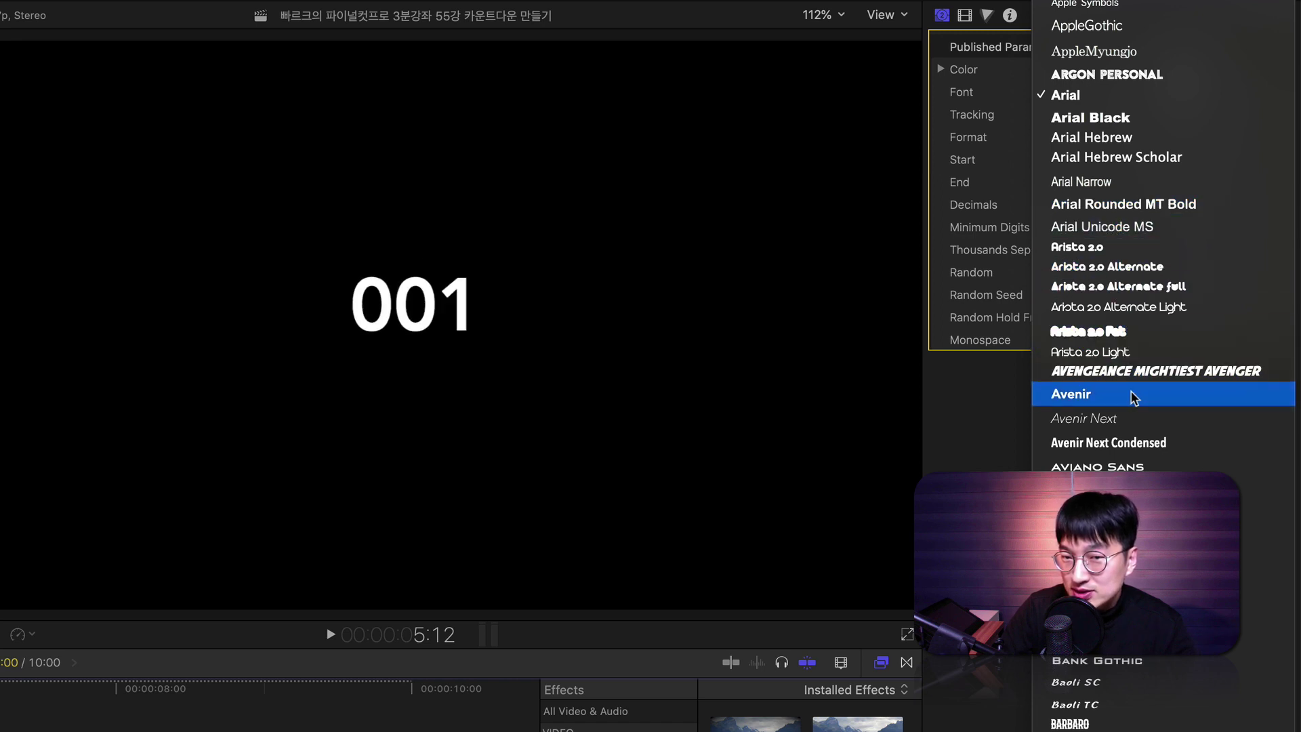
key(Escape)
drag(1093, 117, 1105, 118)
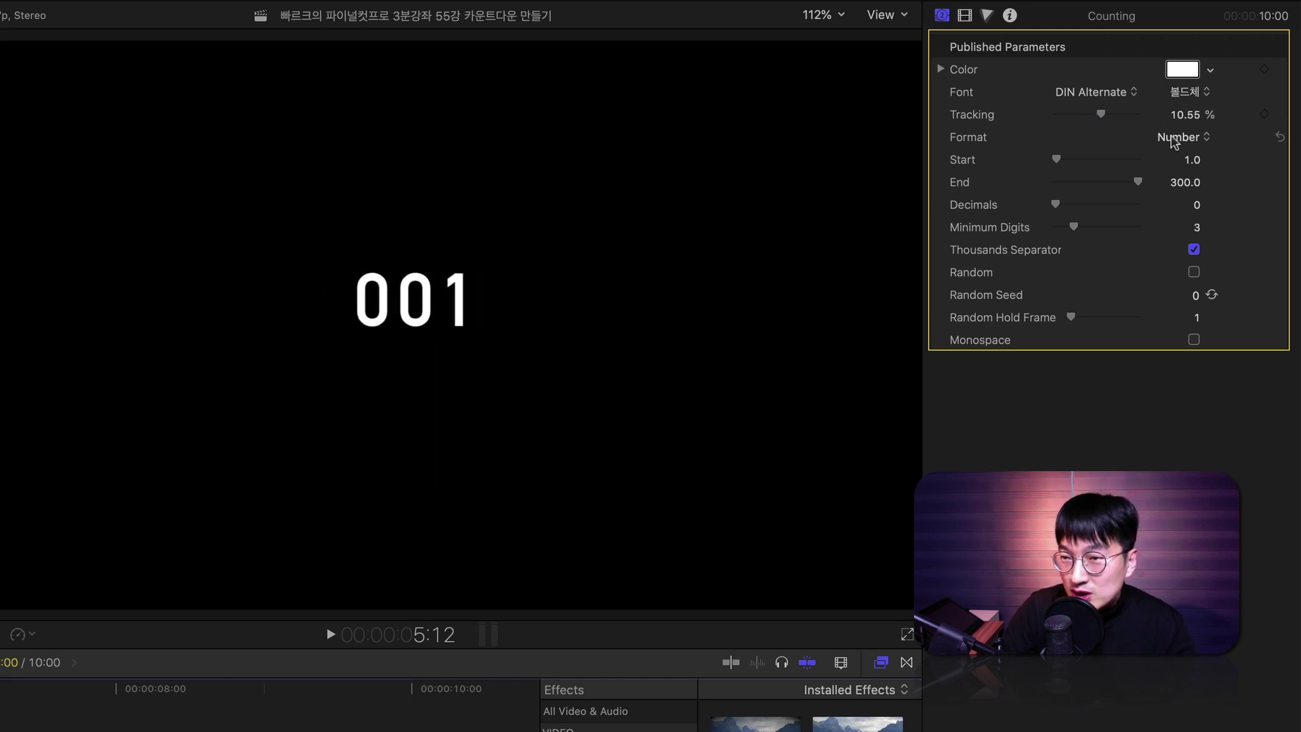
Preview the counter in Currency, Percent and Scientific number formats.
click(1174, 140)
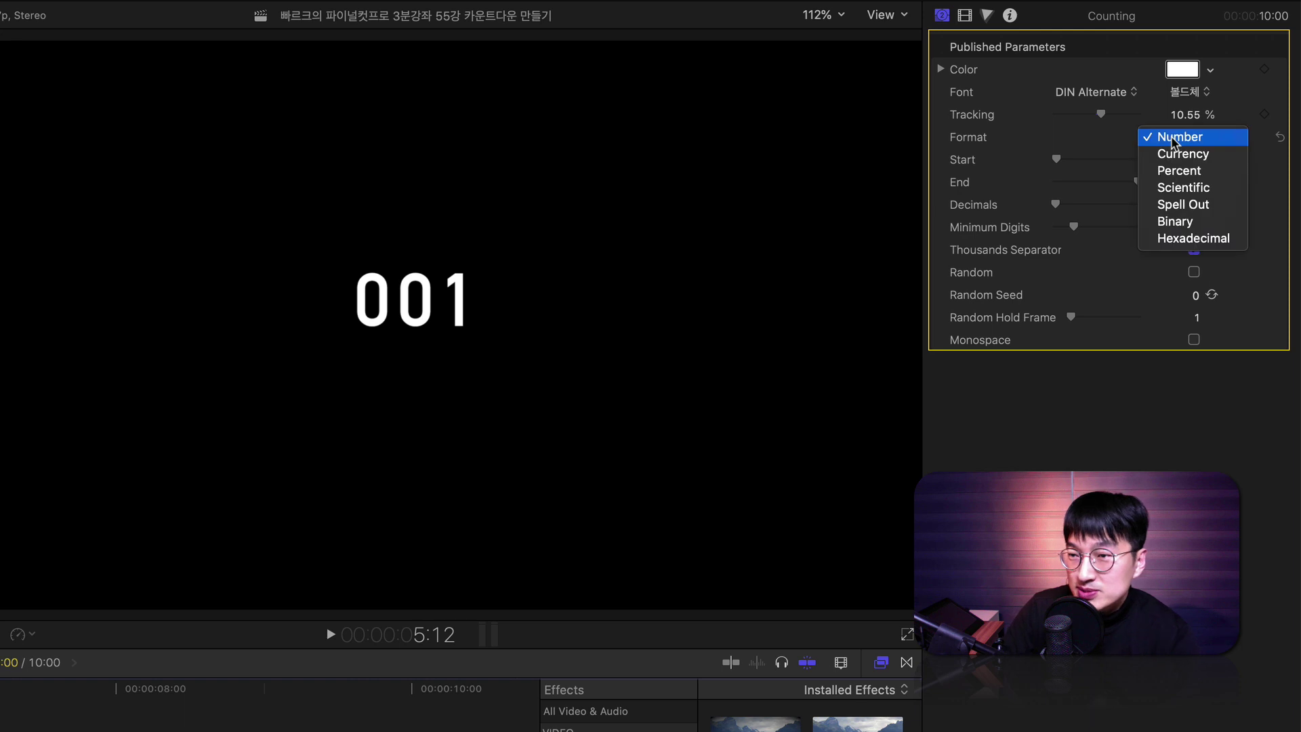
click(1174, 150)
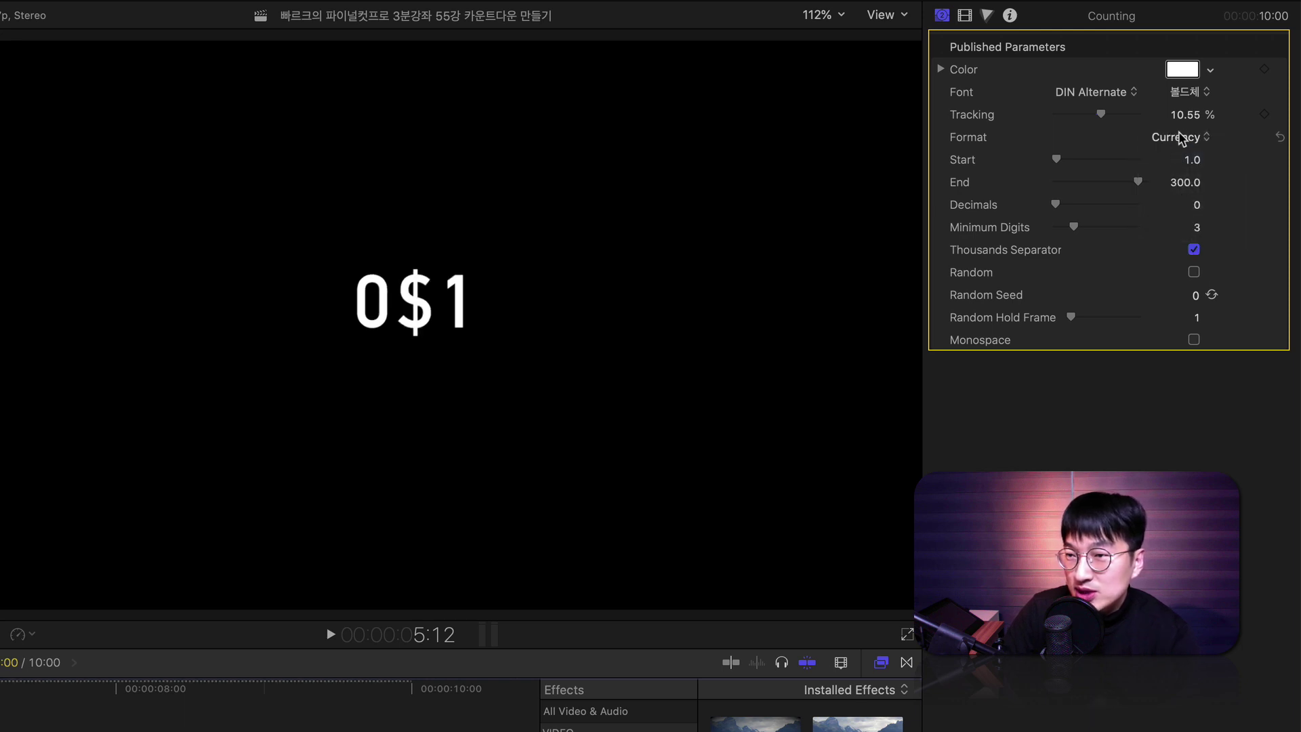
click(1177, 139)
click(1181, 150)
click(1181, 139)
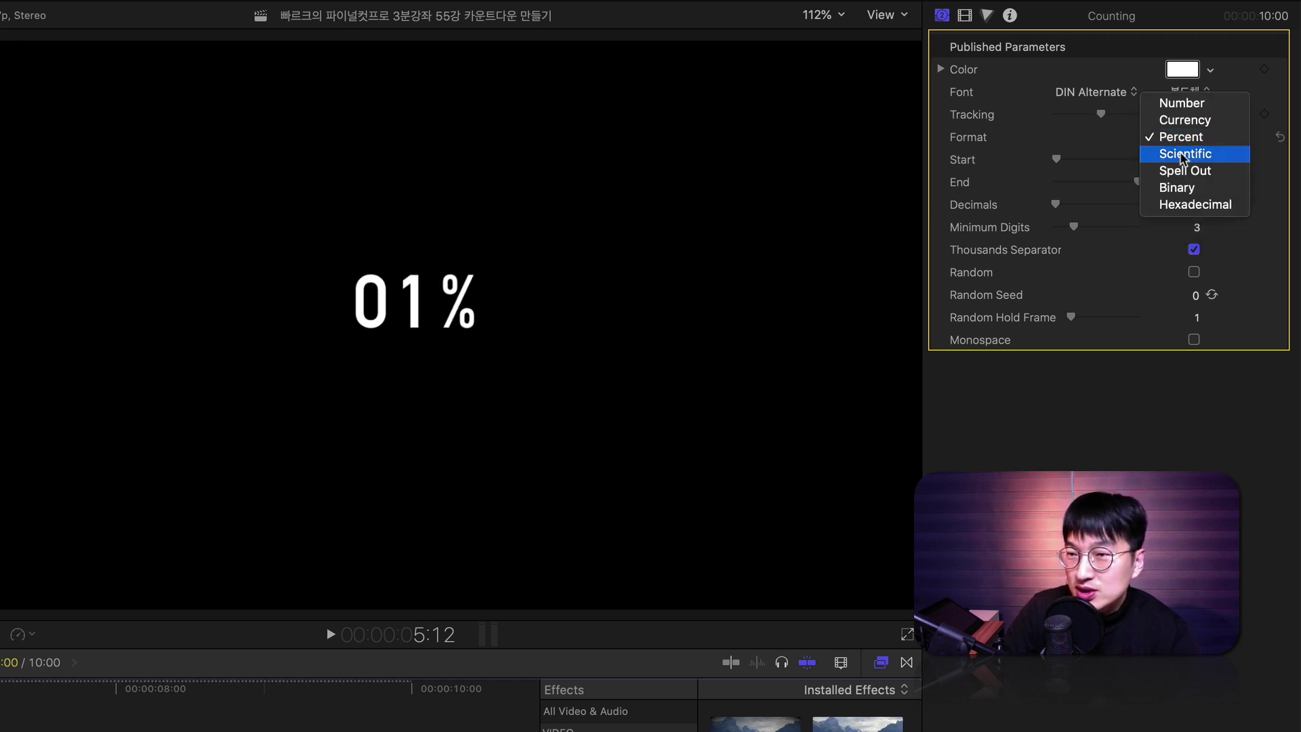
click(1180, 155)
Switch the format to Spell Out and play back the spelled-out count.
click(1189, 139)
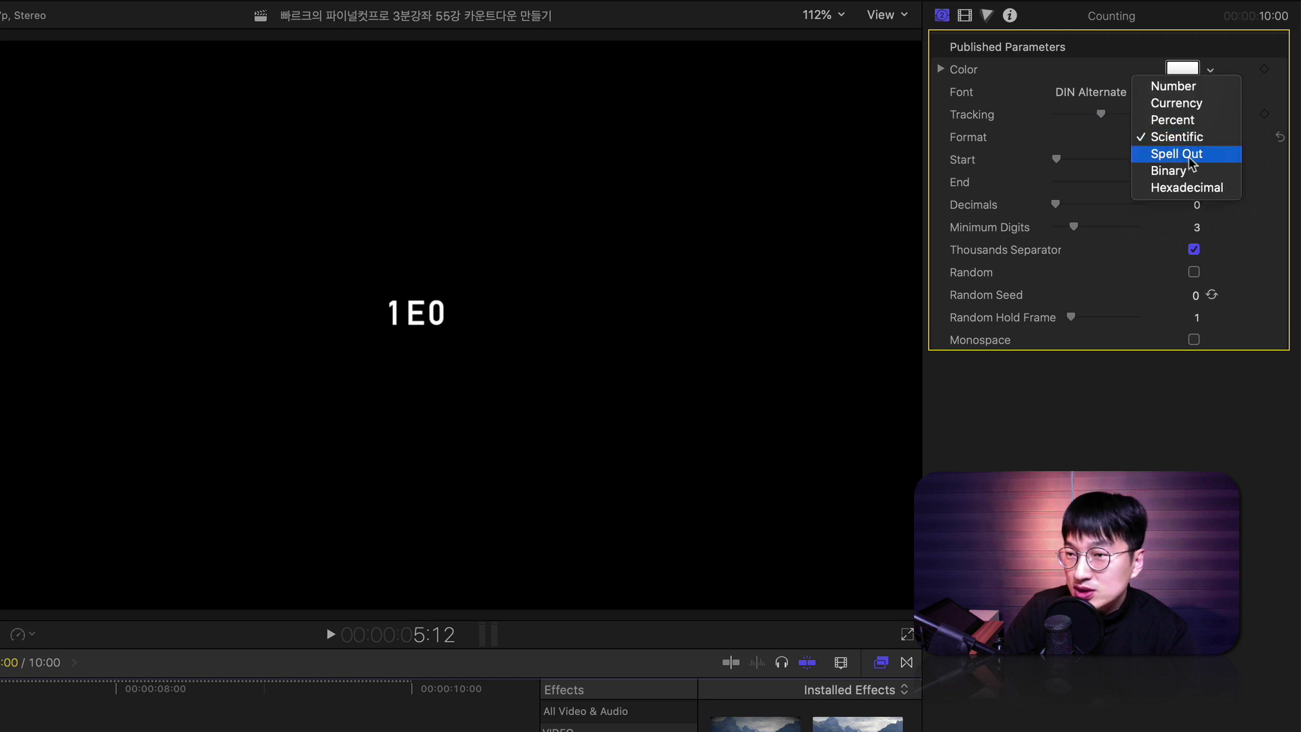
click(1198, 156)
click(1193, 137)
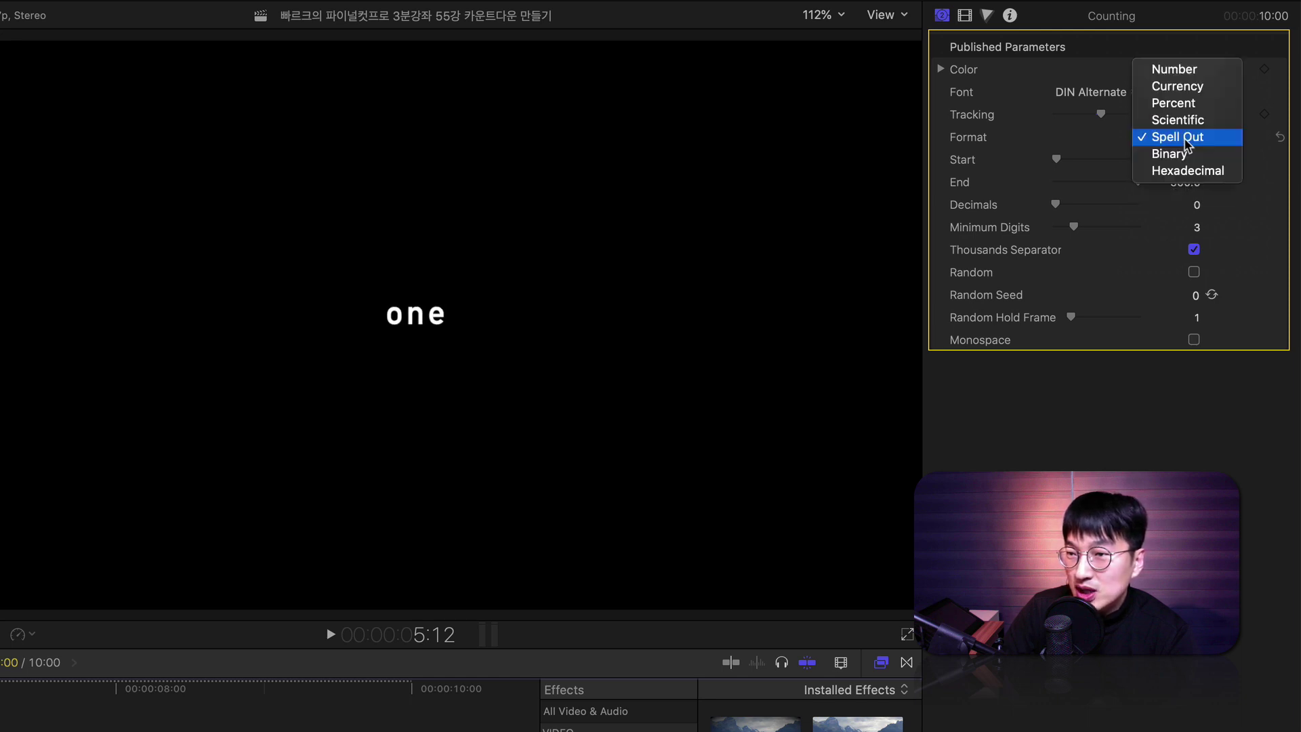
click(332, 635)
click(332, 635)
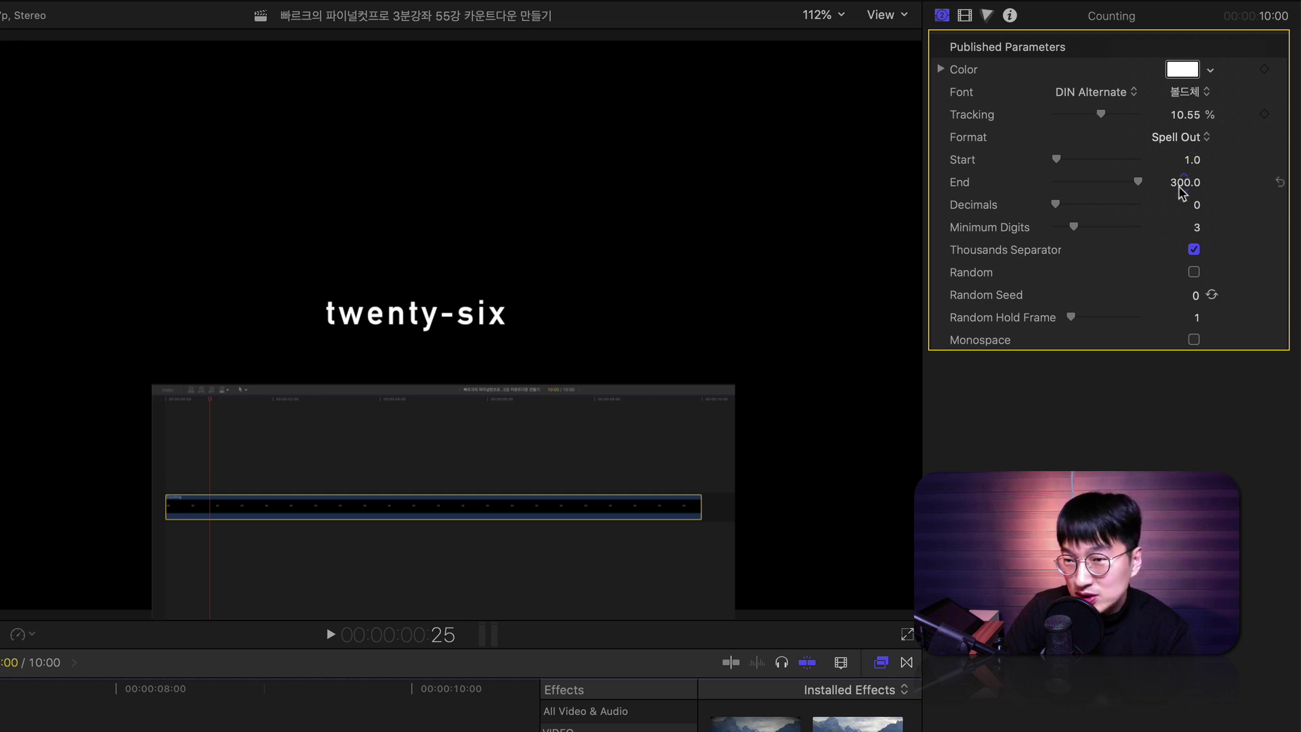
Lower the End value so the count stops at 9, replay it, and restore Number format.
click(1183, 182)
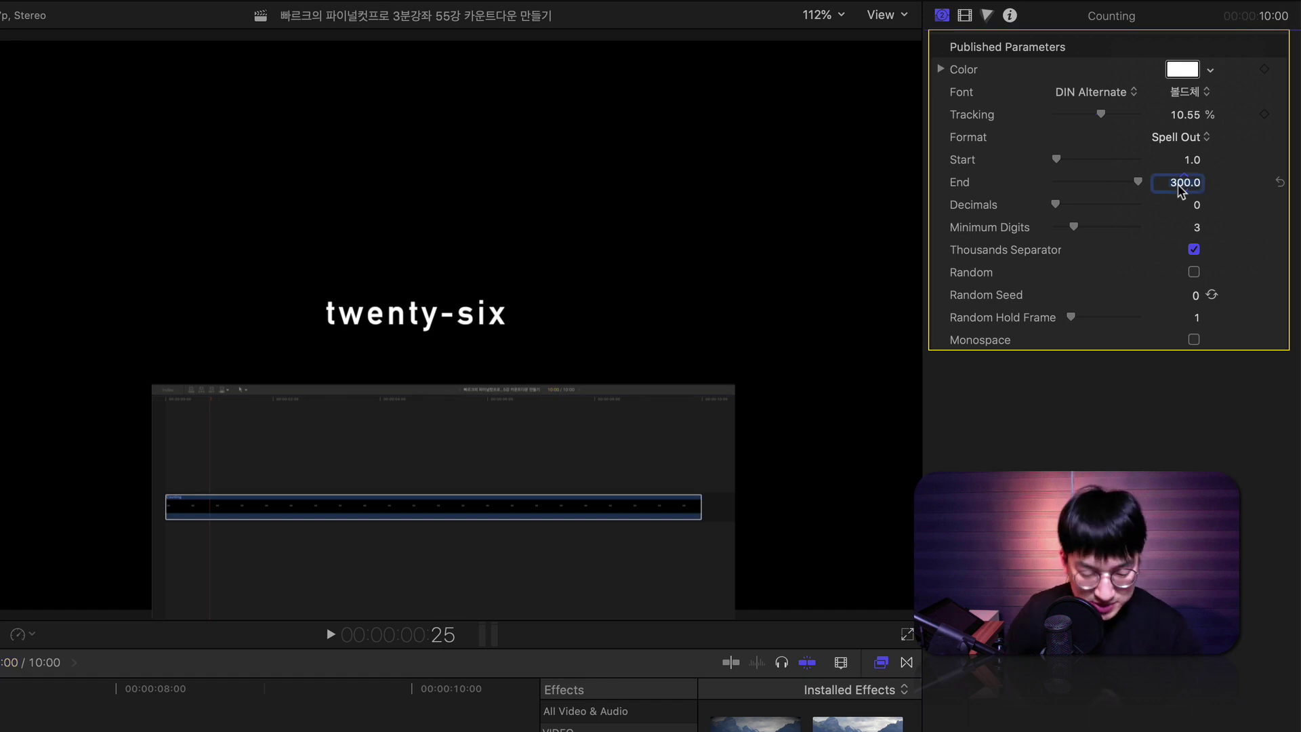
text(10)
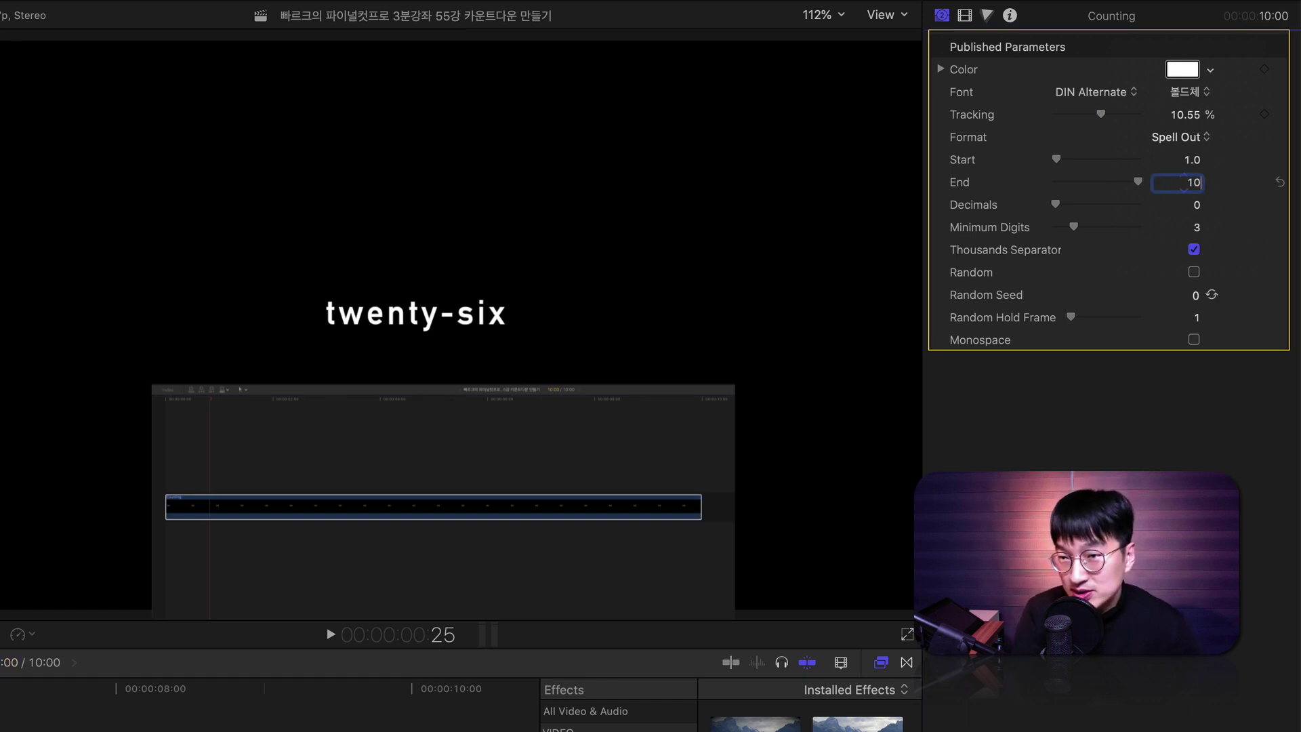
key(Return)
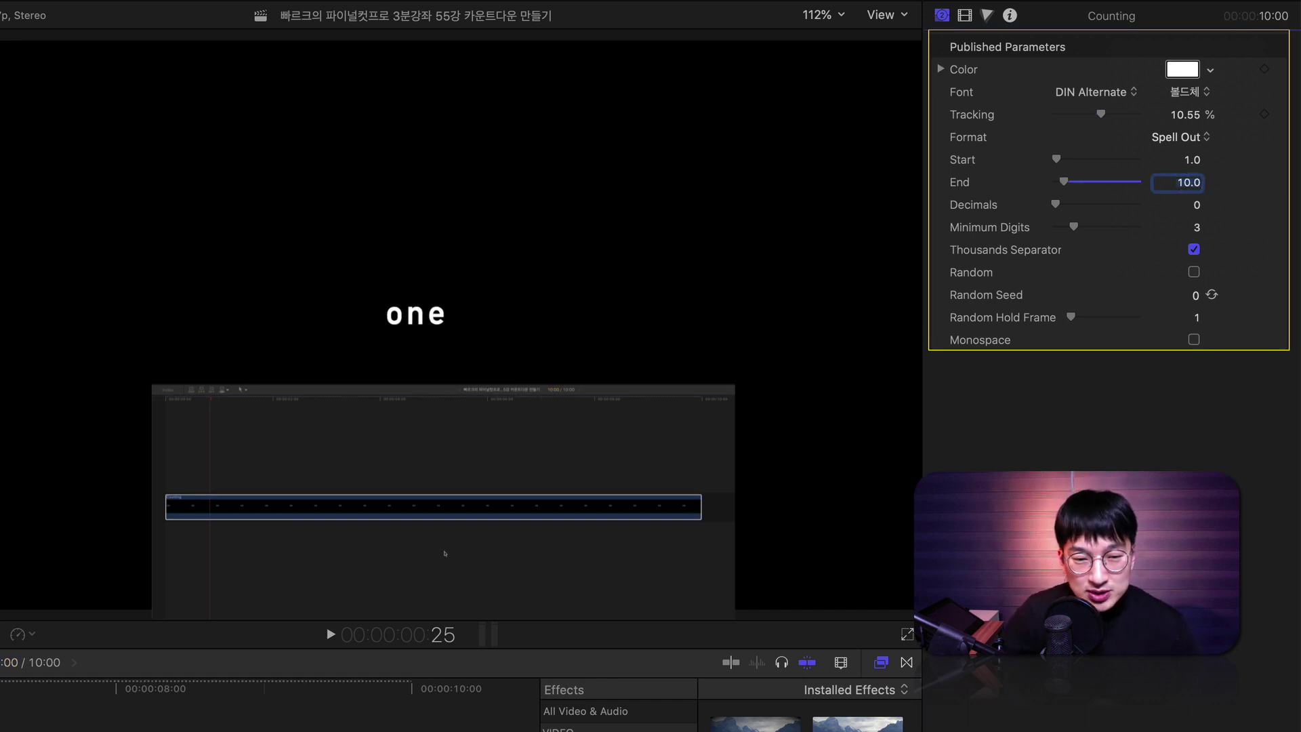
key(Home)
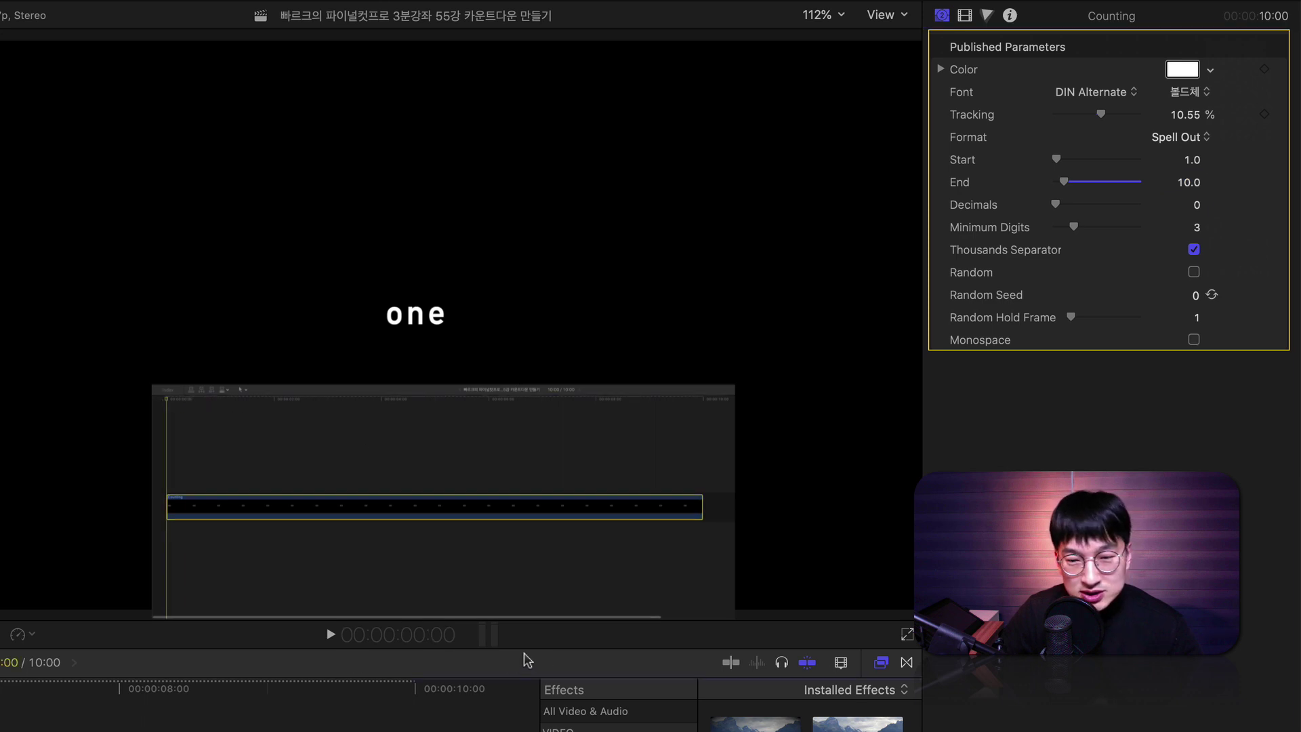
click(334, 637)
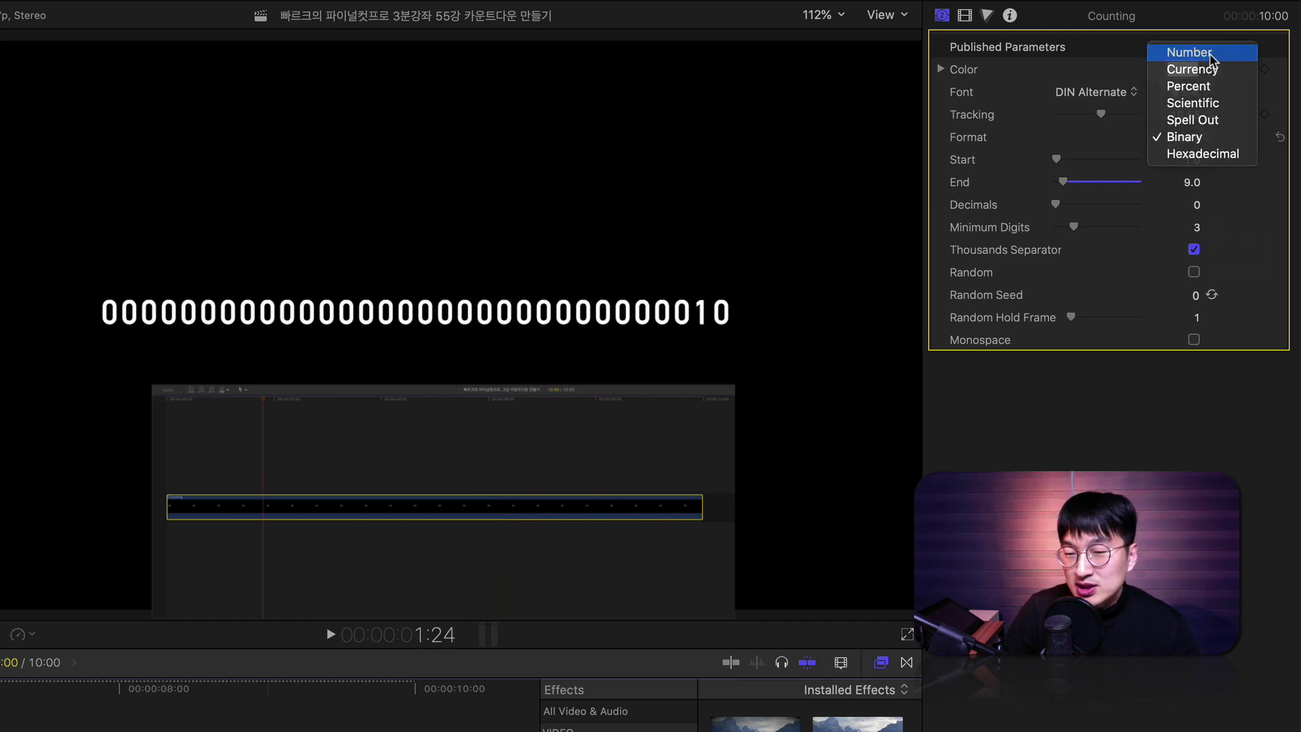
click(1211, 60)
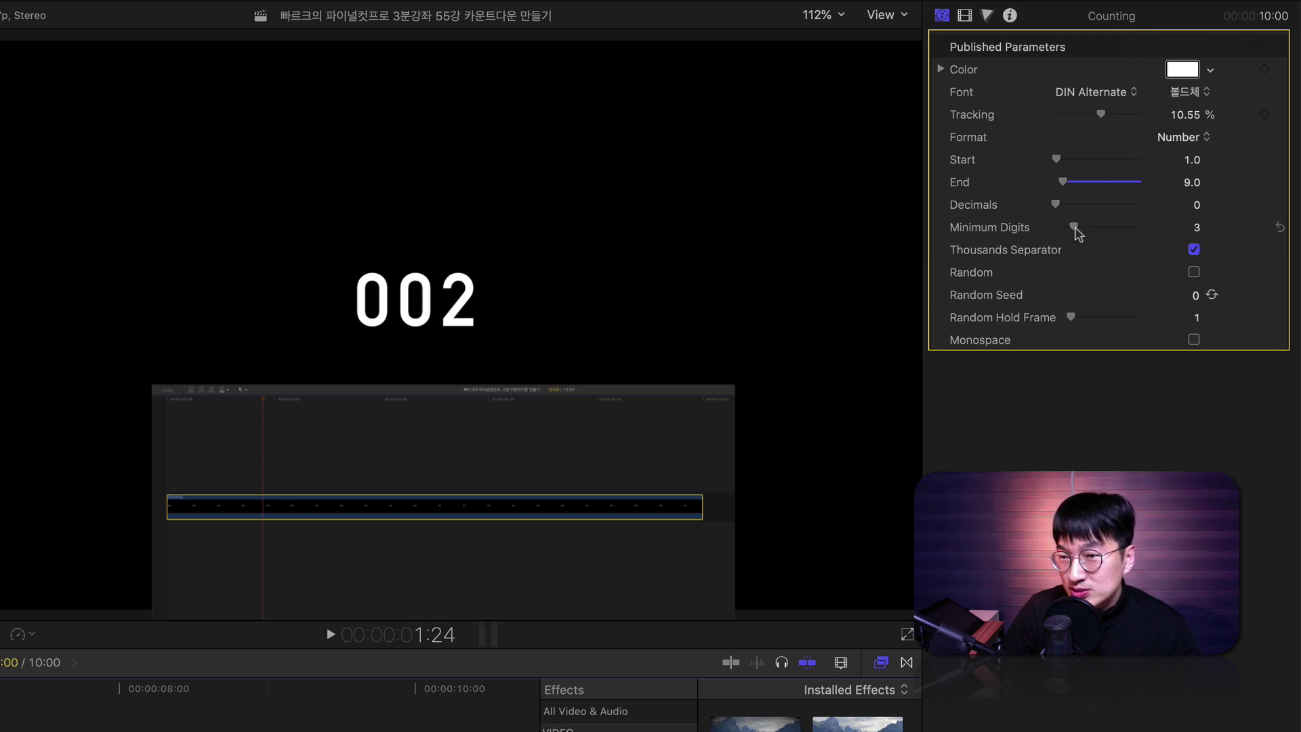
Set Minimum Digits to 1 and End to 10, confirming 10 shows at the clip's end.
drag(1074, 228, 1051, 234)
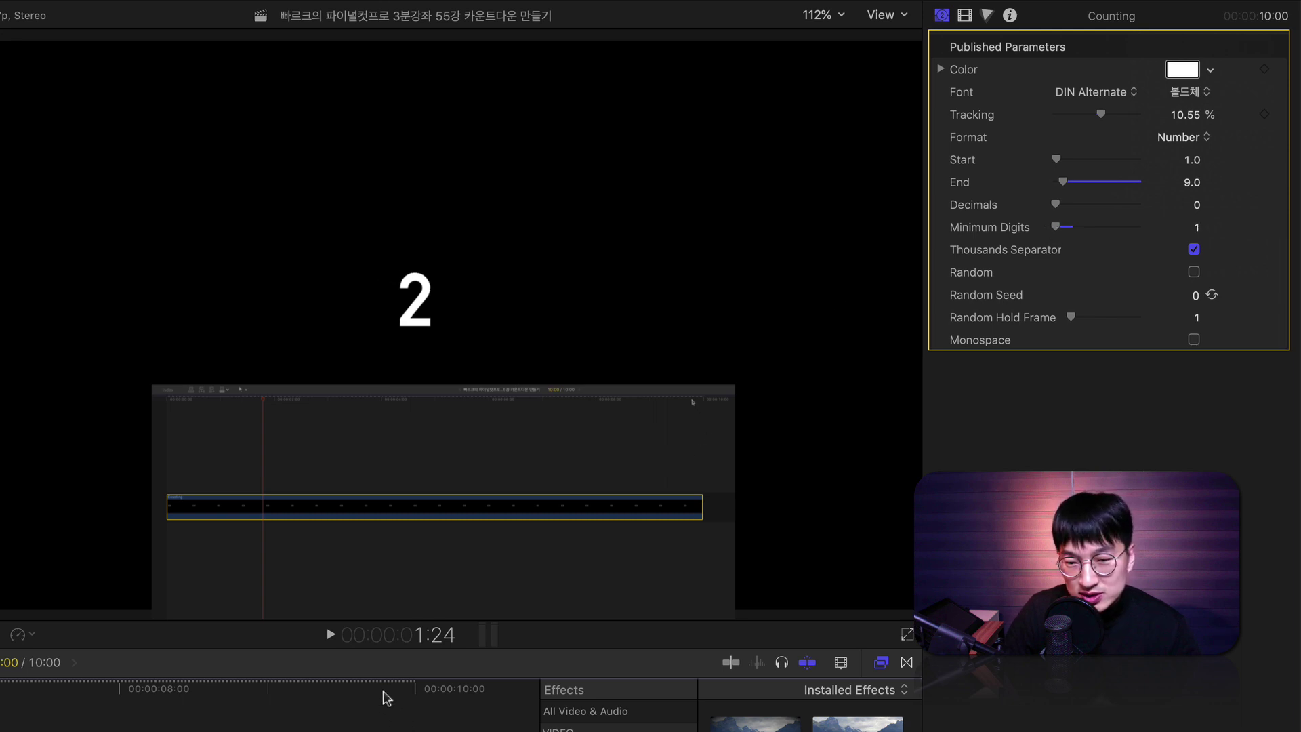
click(133, 701)
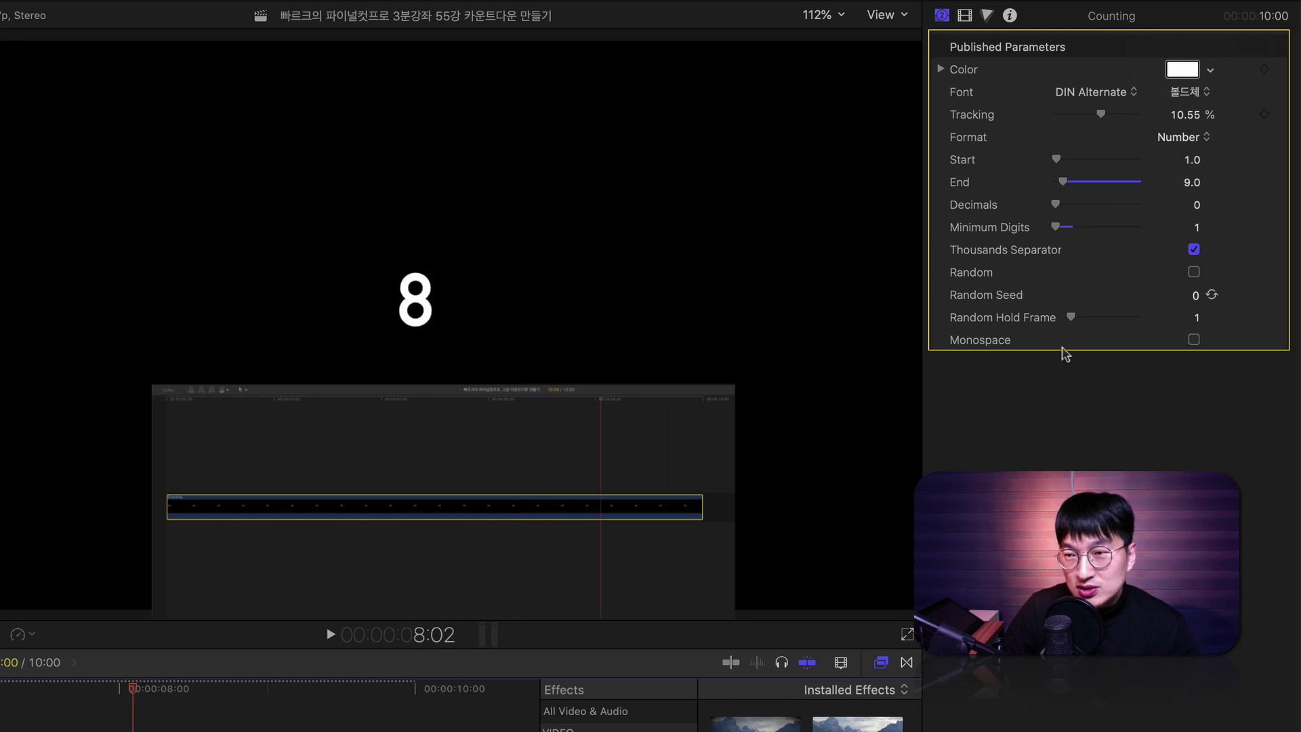
click(1192, 183)
text(10)
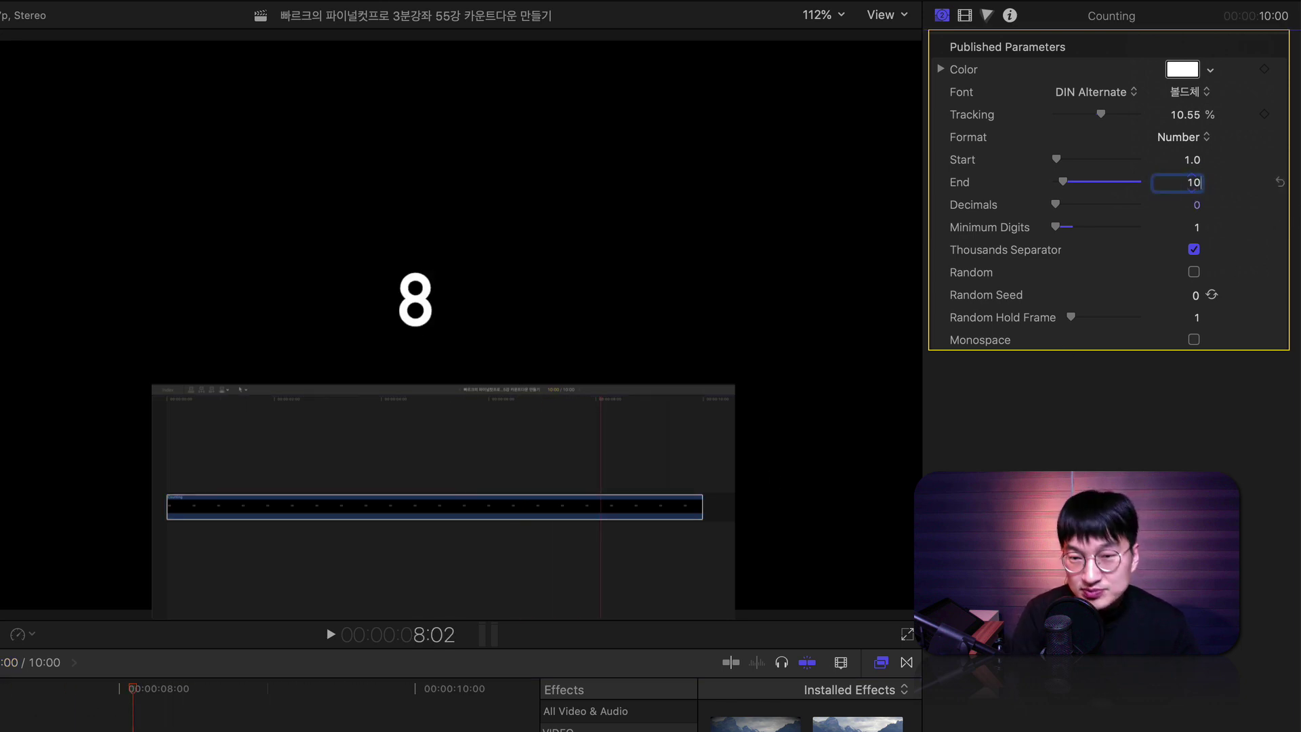
key(Return)
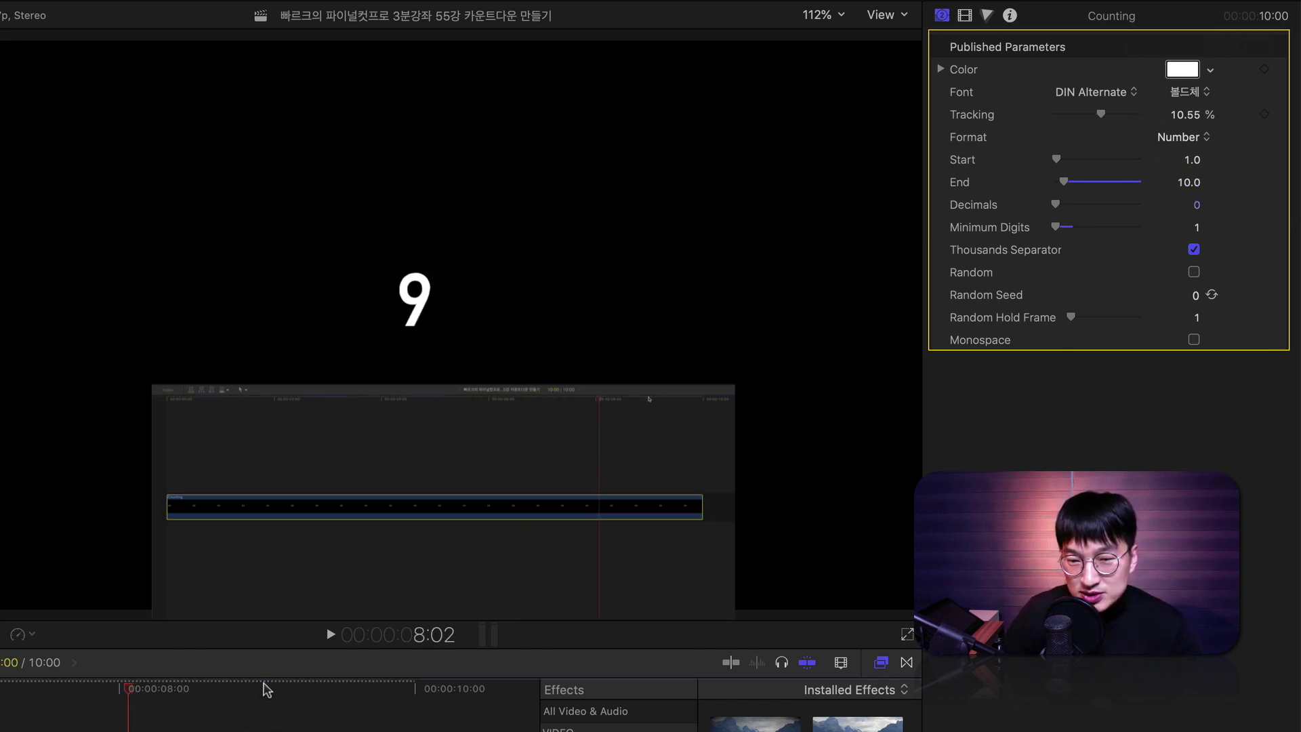
click(378, 689)
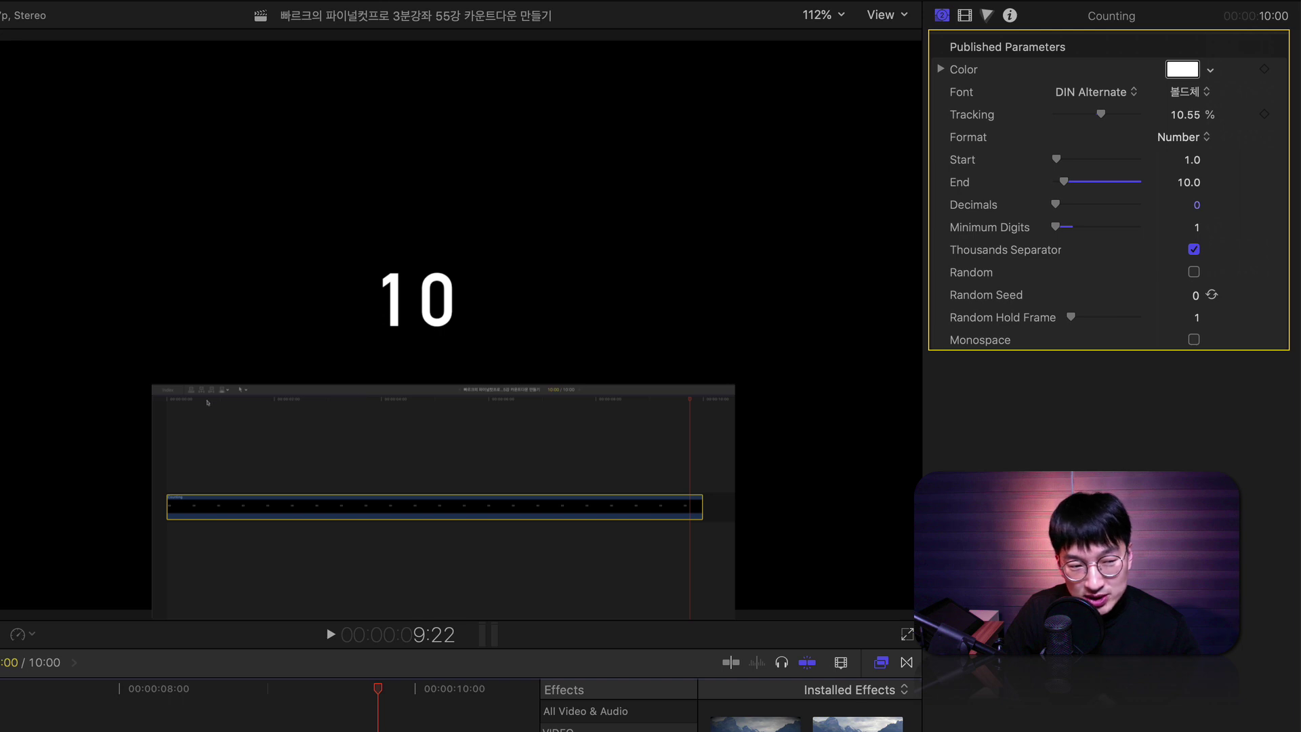
key(Home)
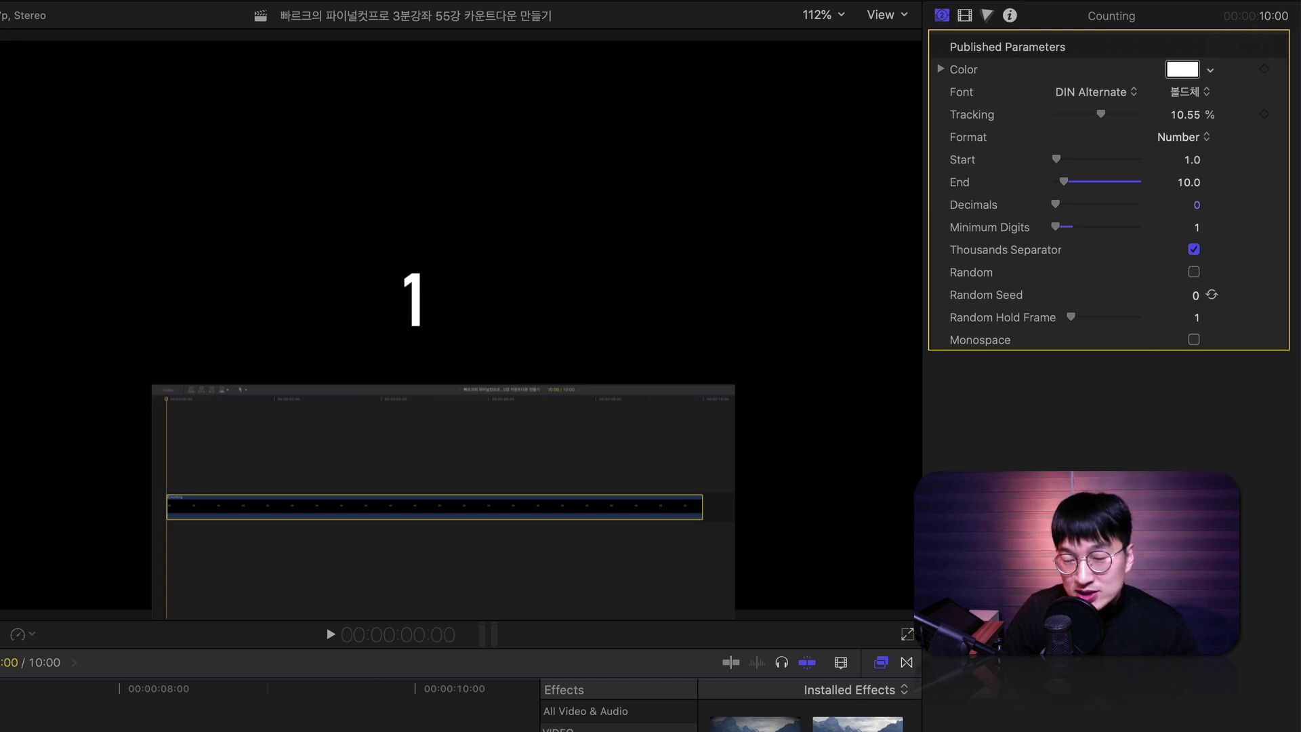
Set the counter's Start to 10 and End to -1, then play the countdown.
click(1190, 160)
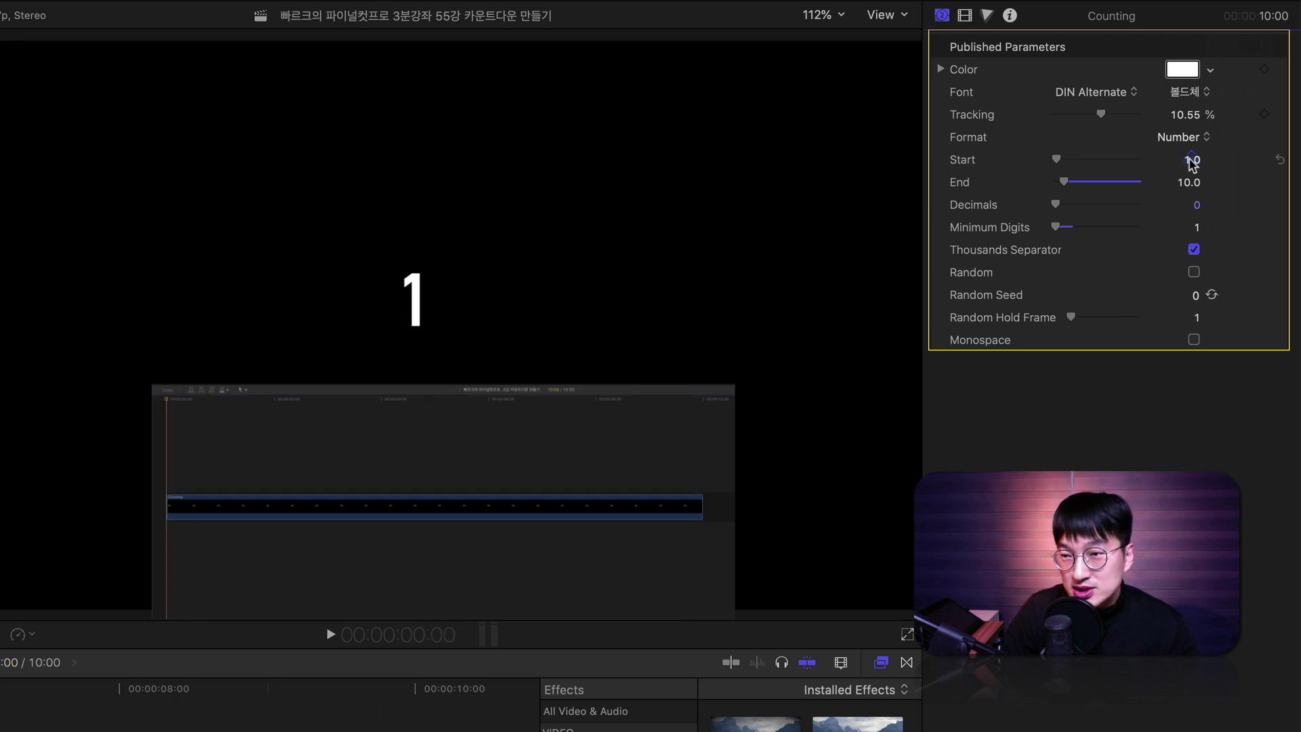
click(1190, 161)
text(10)
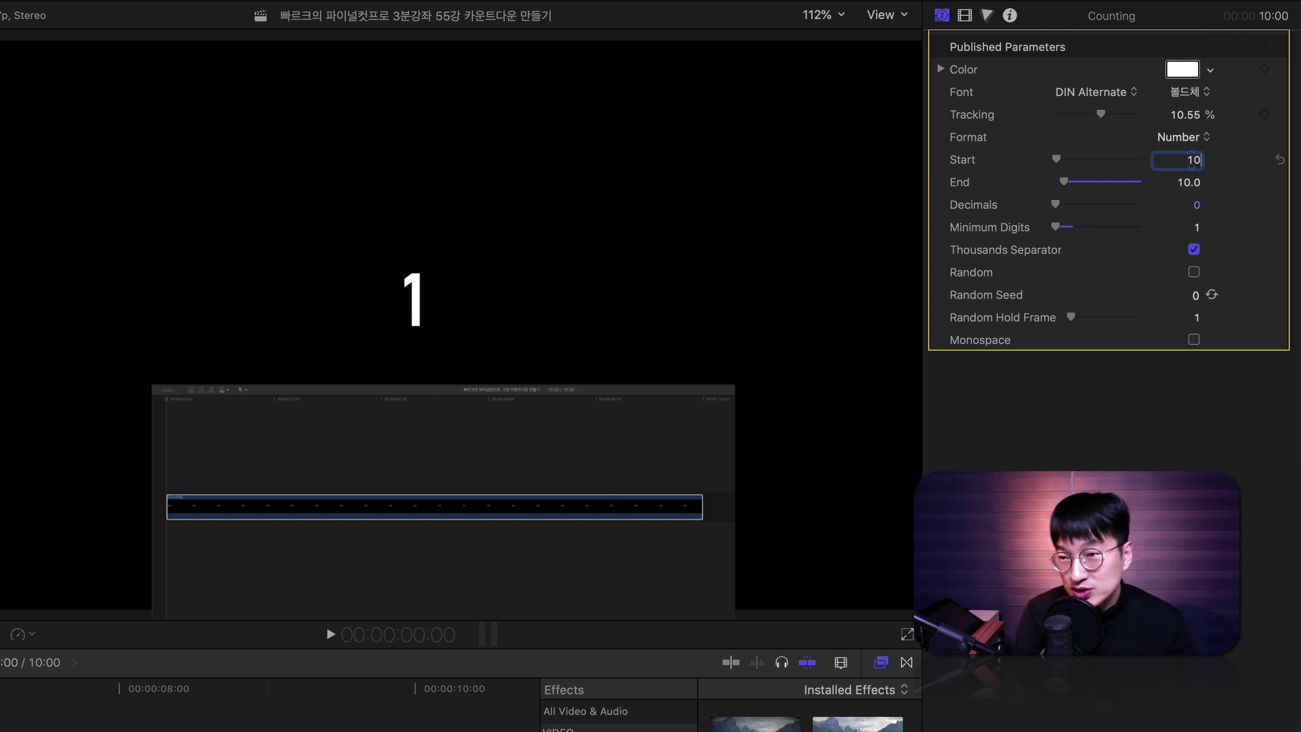
key(Return)
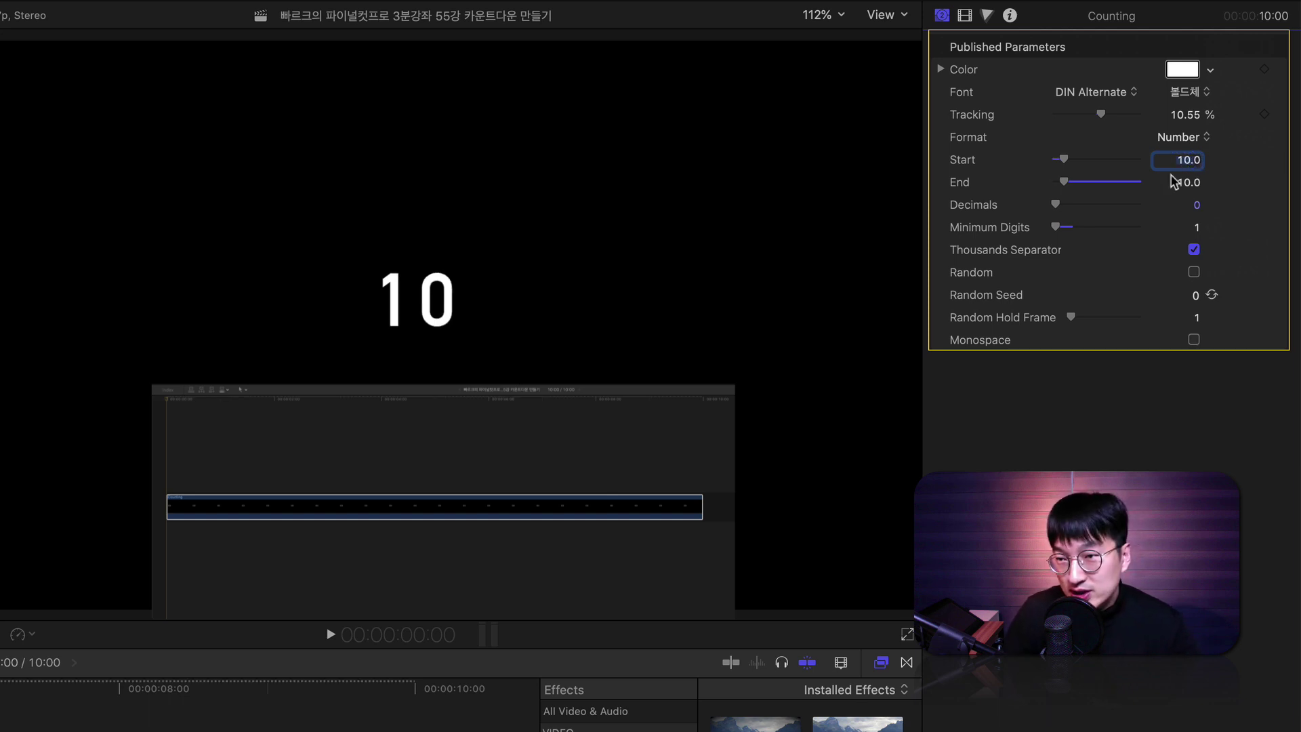
click(1193, 184)
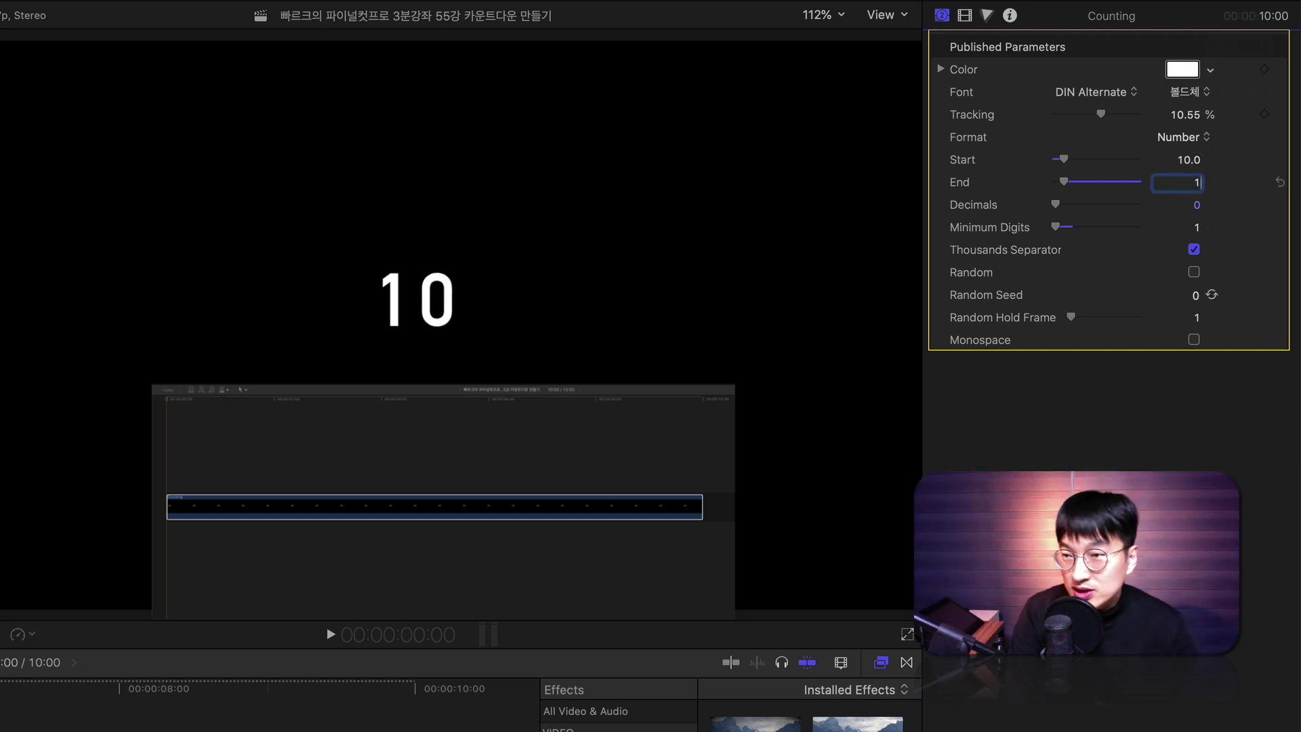
text(-1)
key(Return)
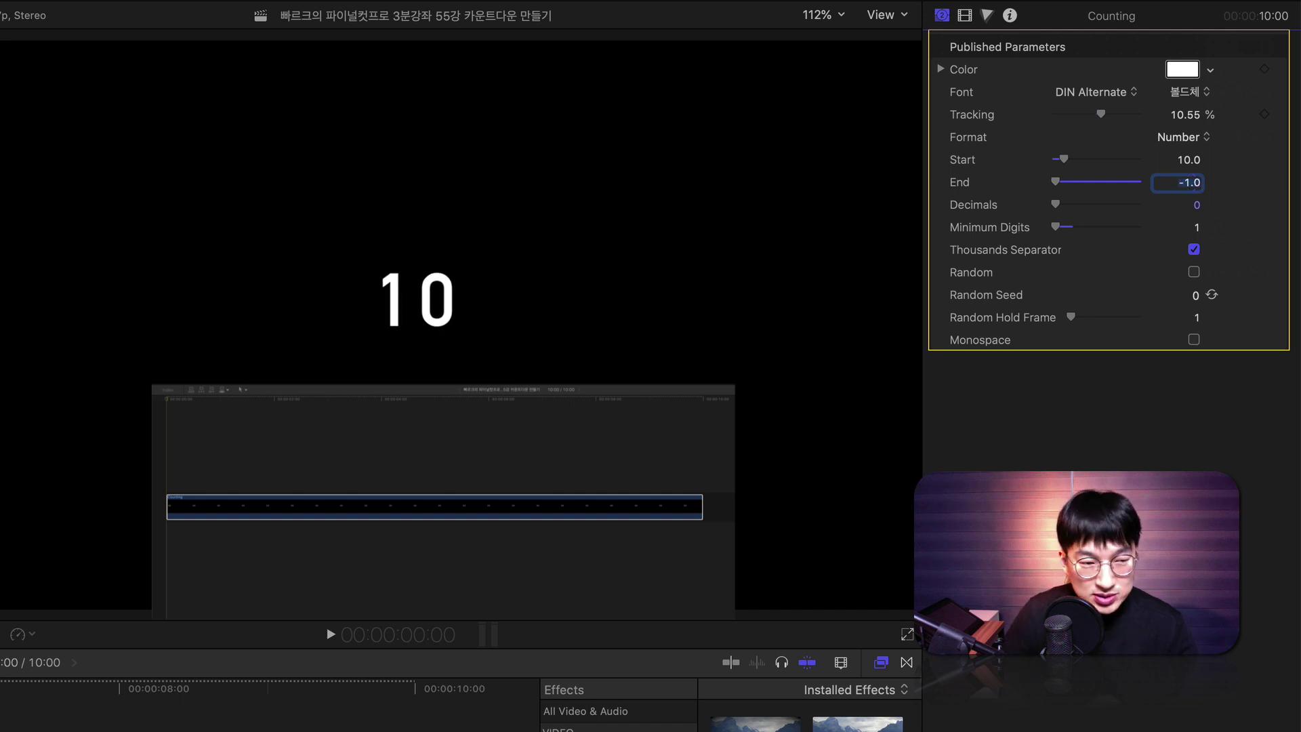
click(173, 400)
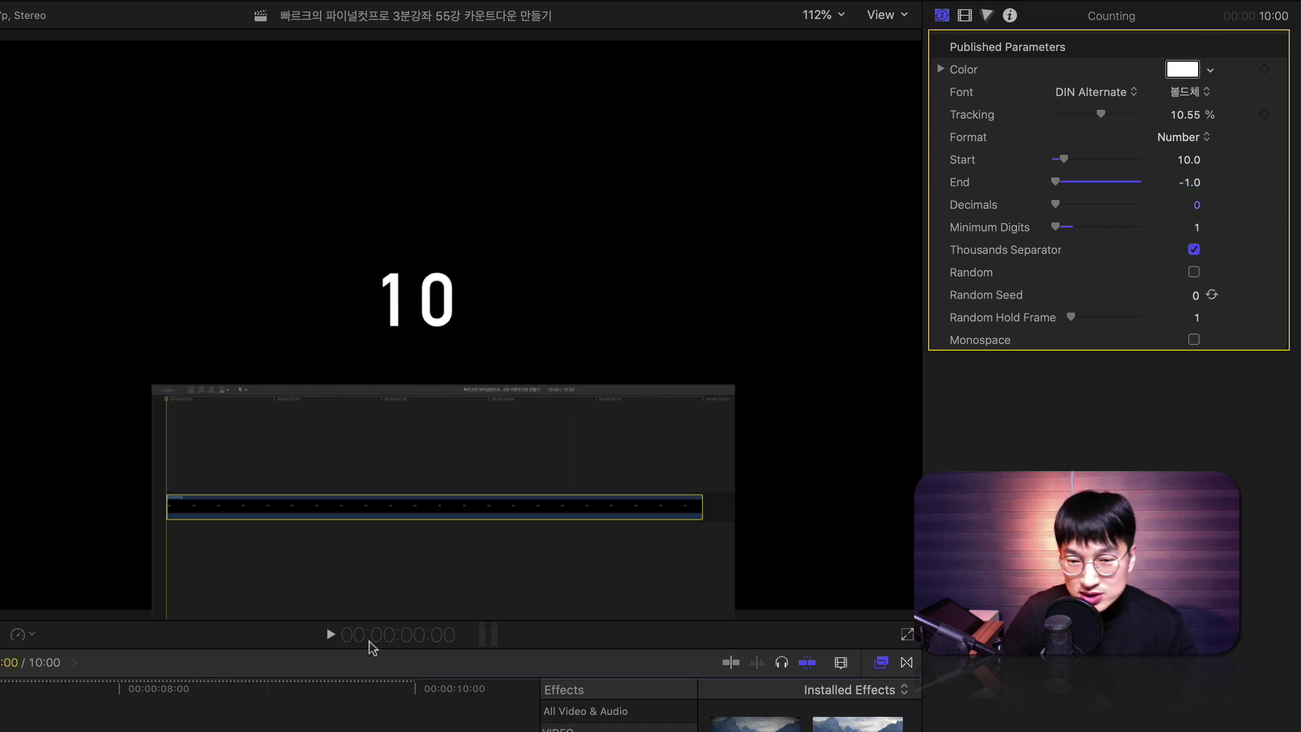
click(330, 637)
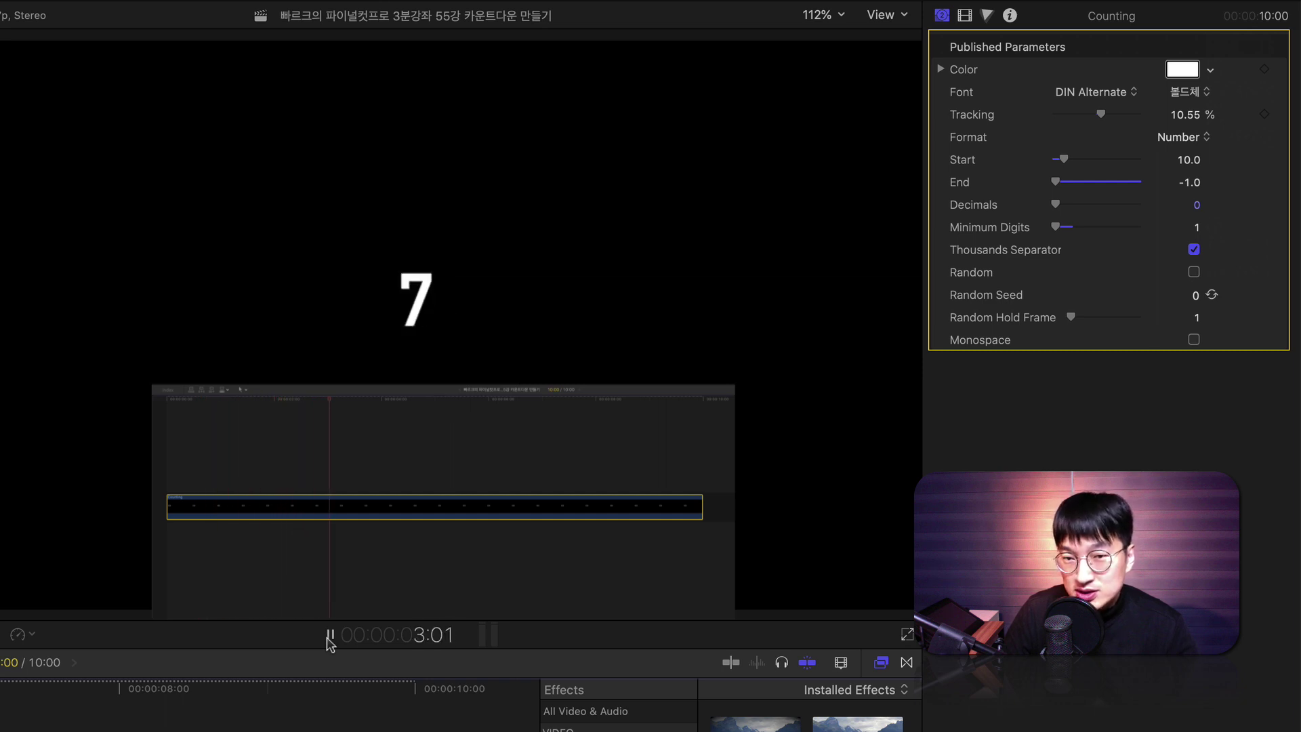
click(330, 637)
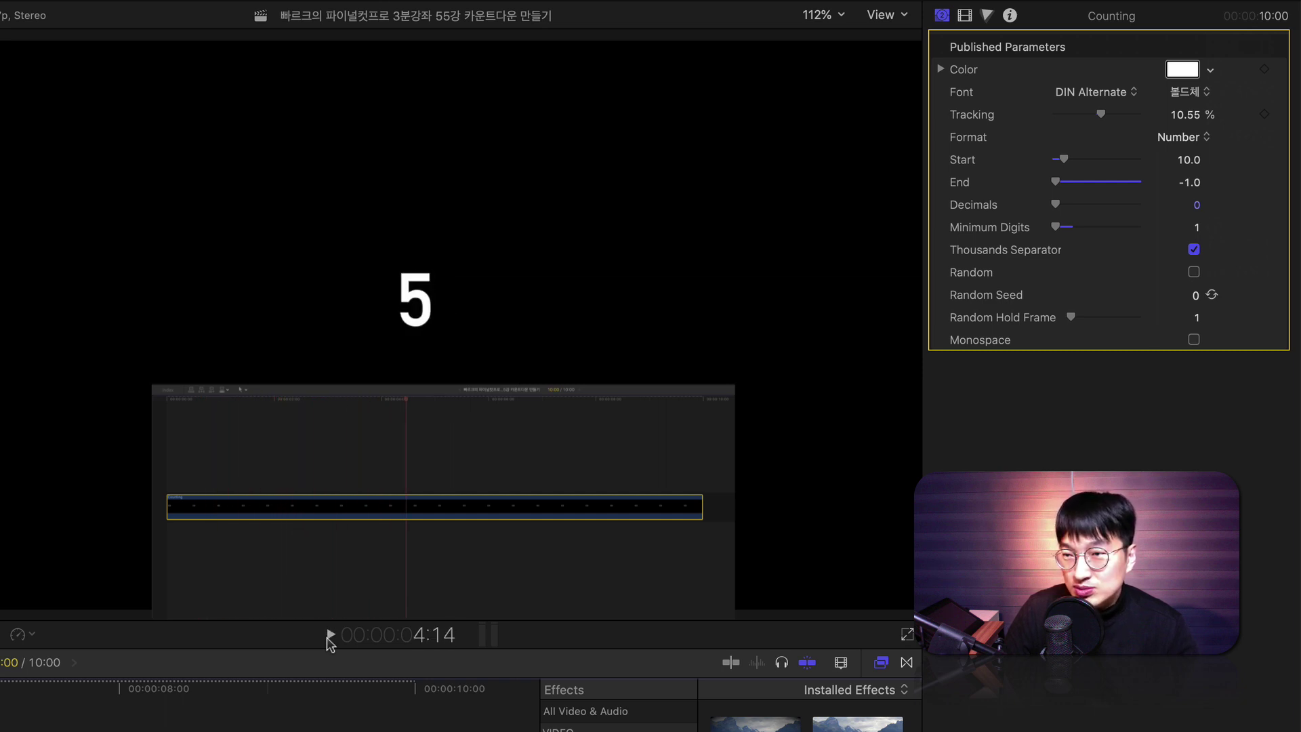
Correct End to 1, undoing a trial -2, and replay the 10-to-1 countdown.
click(1192, 181)
text(1)
key(Return)
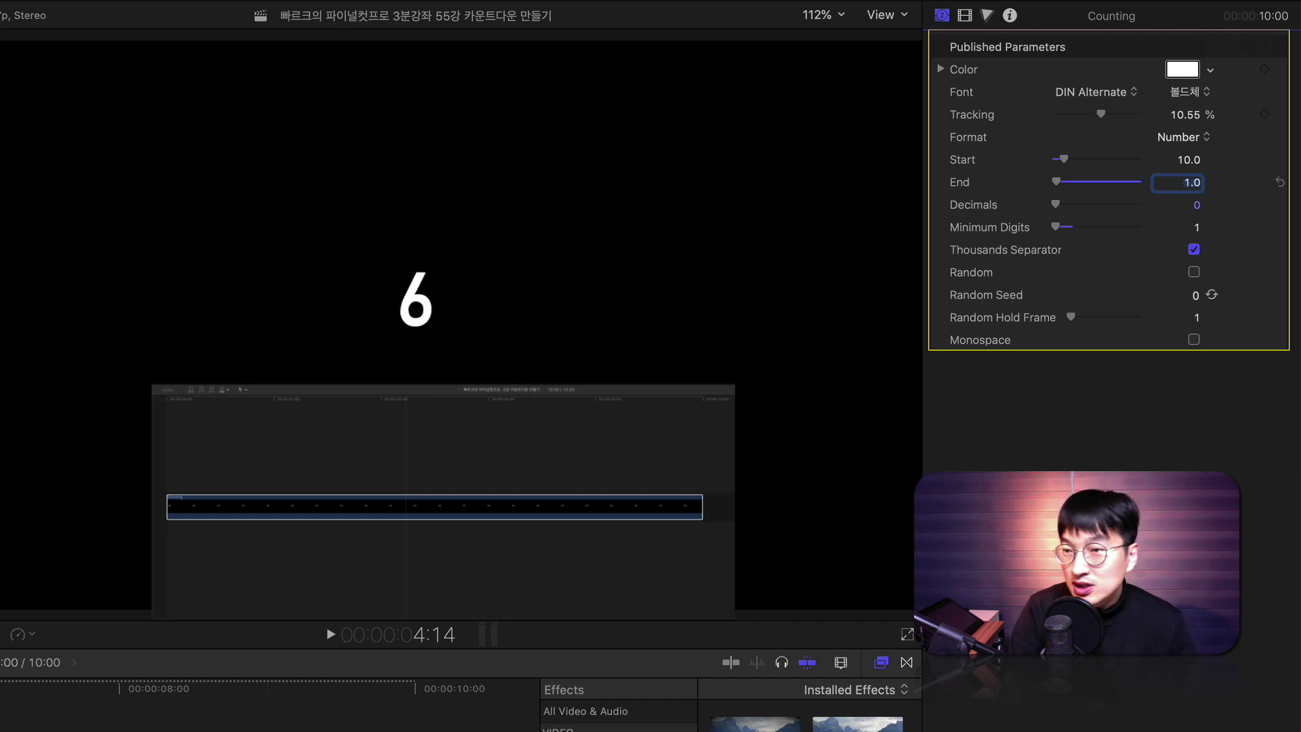
text(-2)
key(Return)
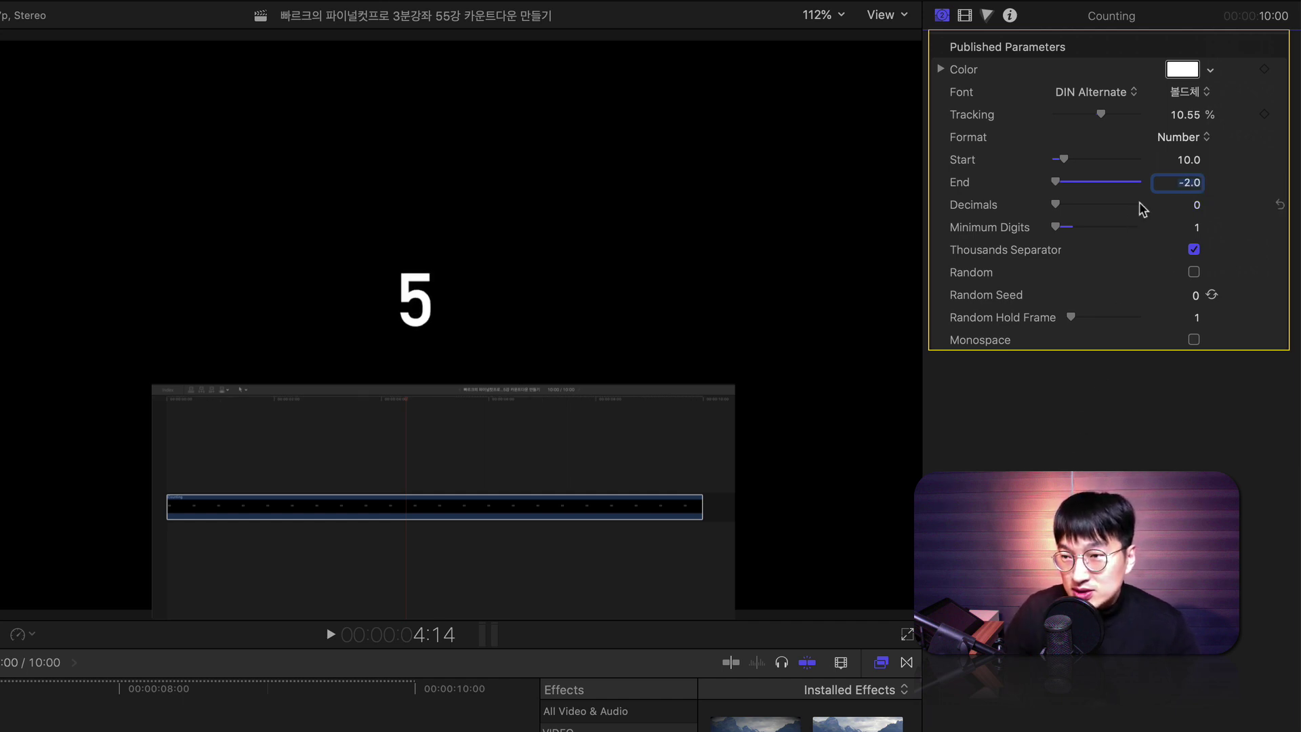
key(ctrl+z)
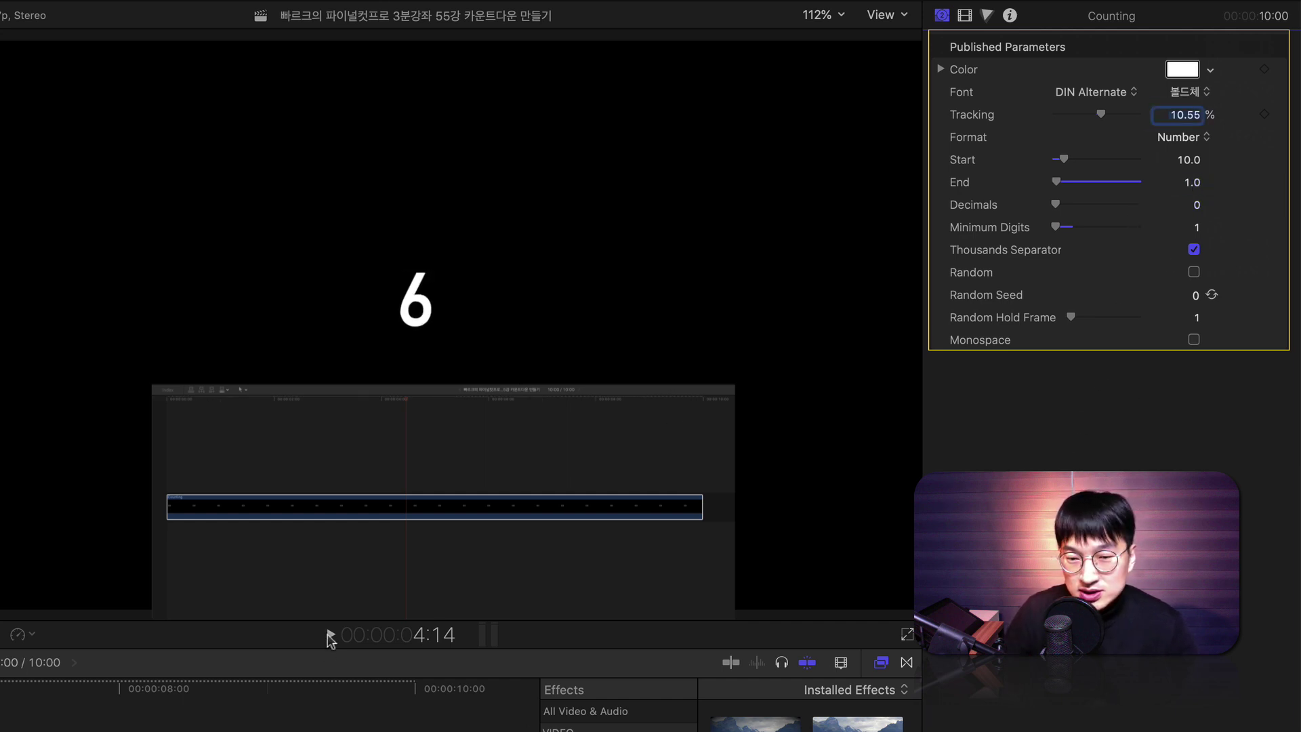
click(331, 635)
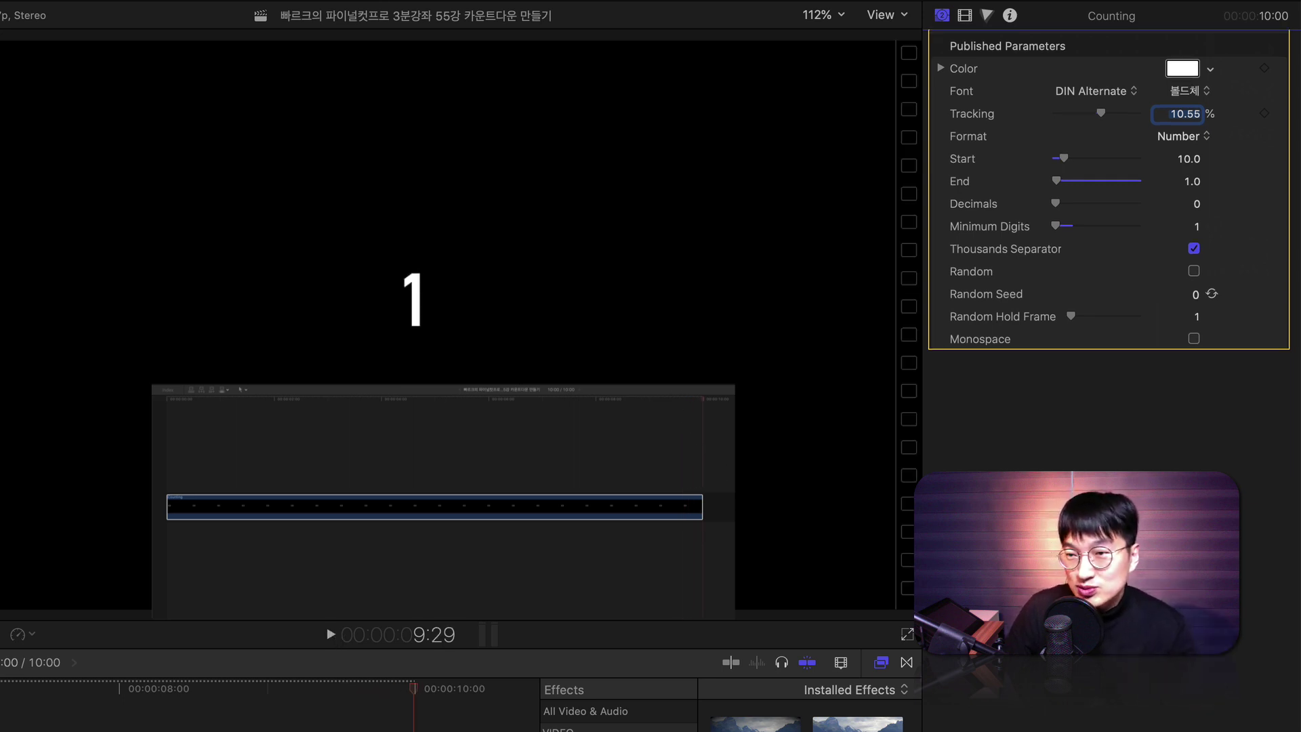
key(Home)
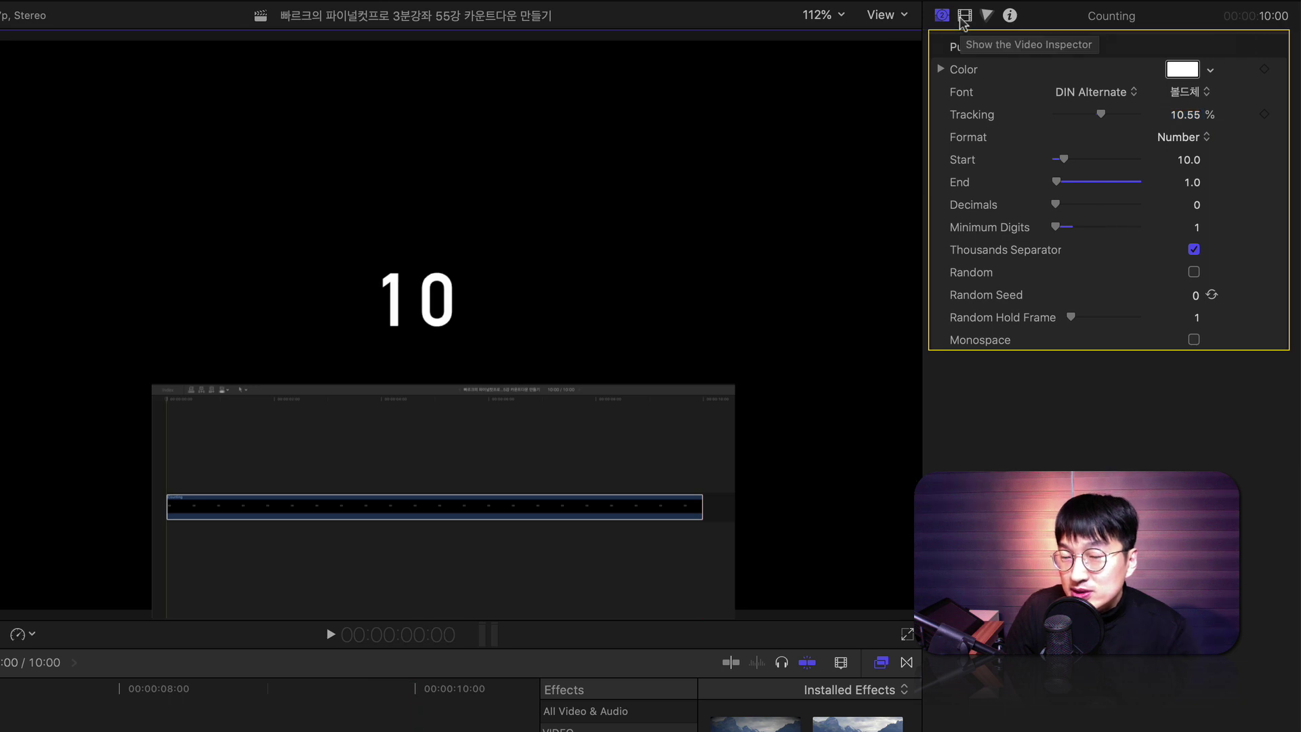
Scale the countdown to 400% and set its Position Y to -158 px.
click(964, 15)
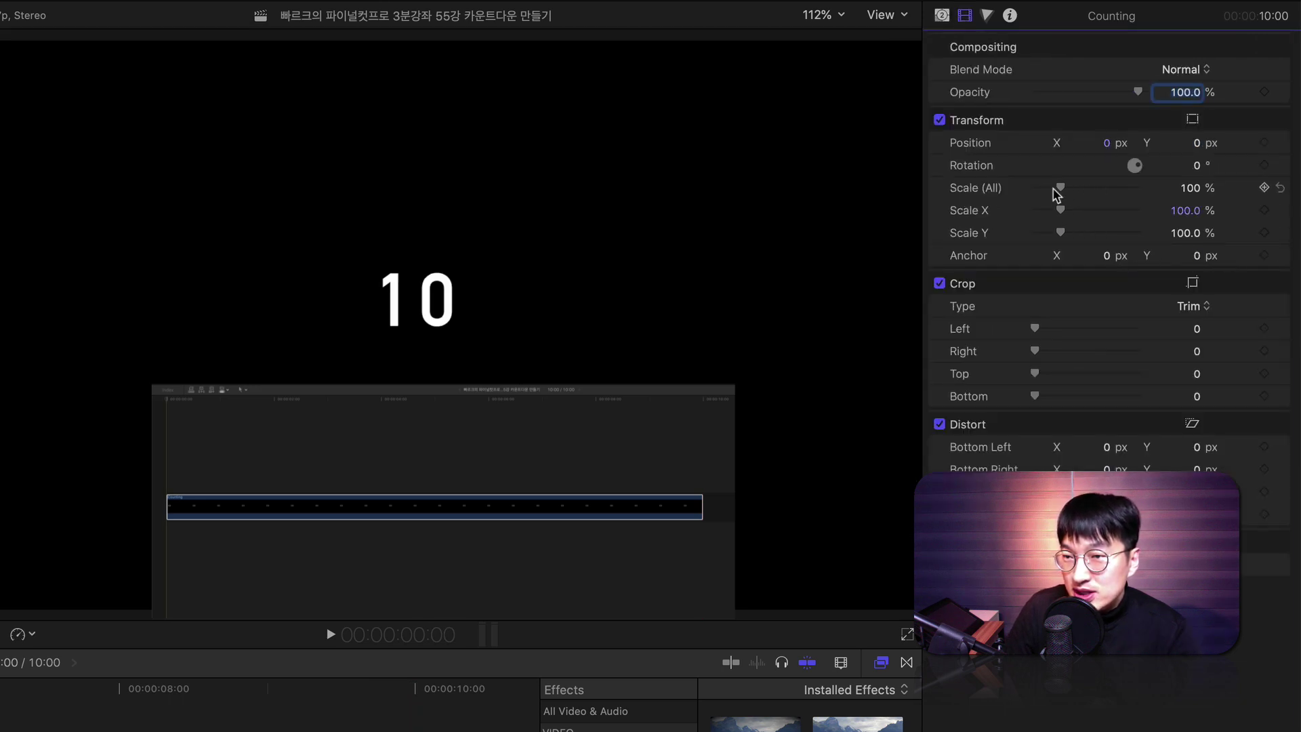
drag(1196, 195, 1194, 182)
click(1193, 188)
text(4)
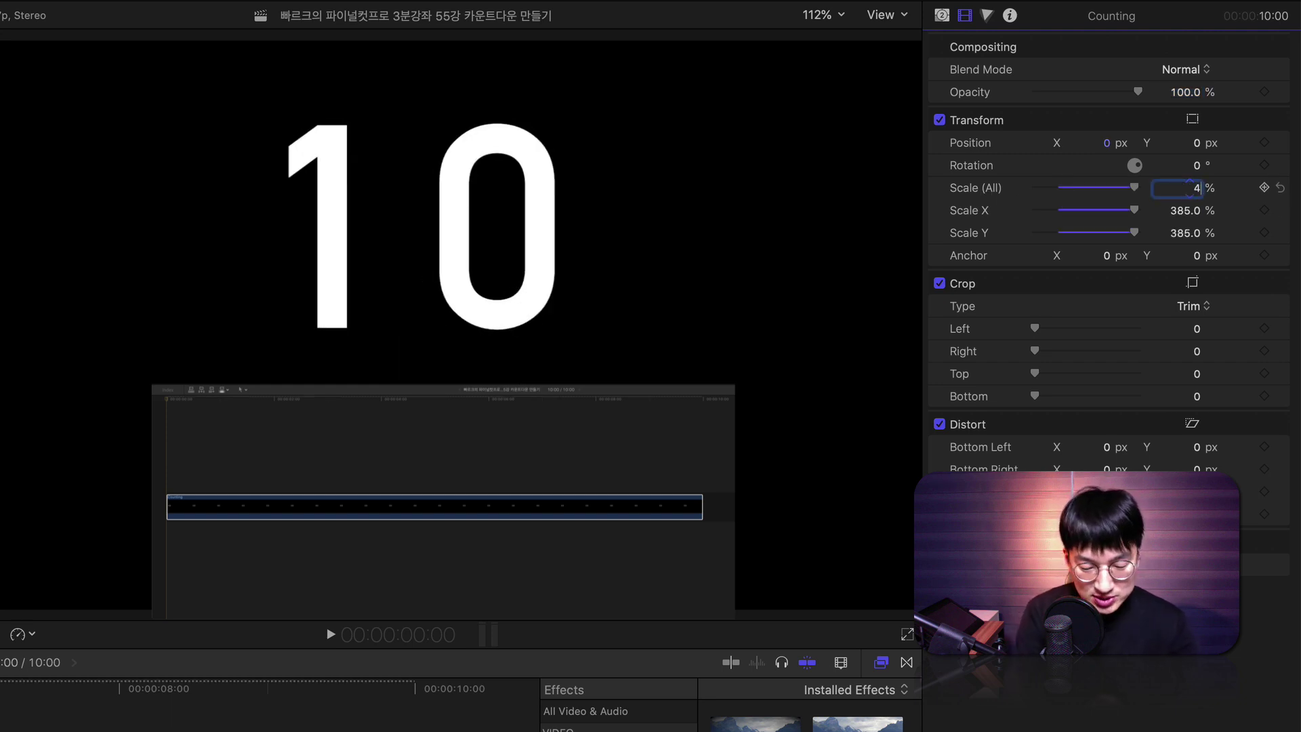
text(00)
key(Return)
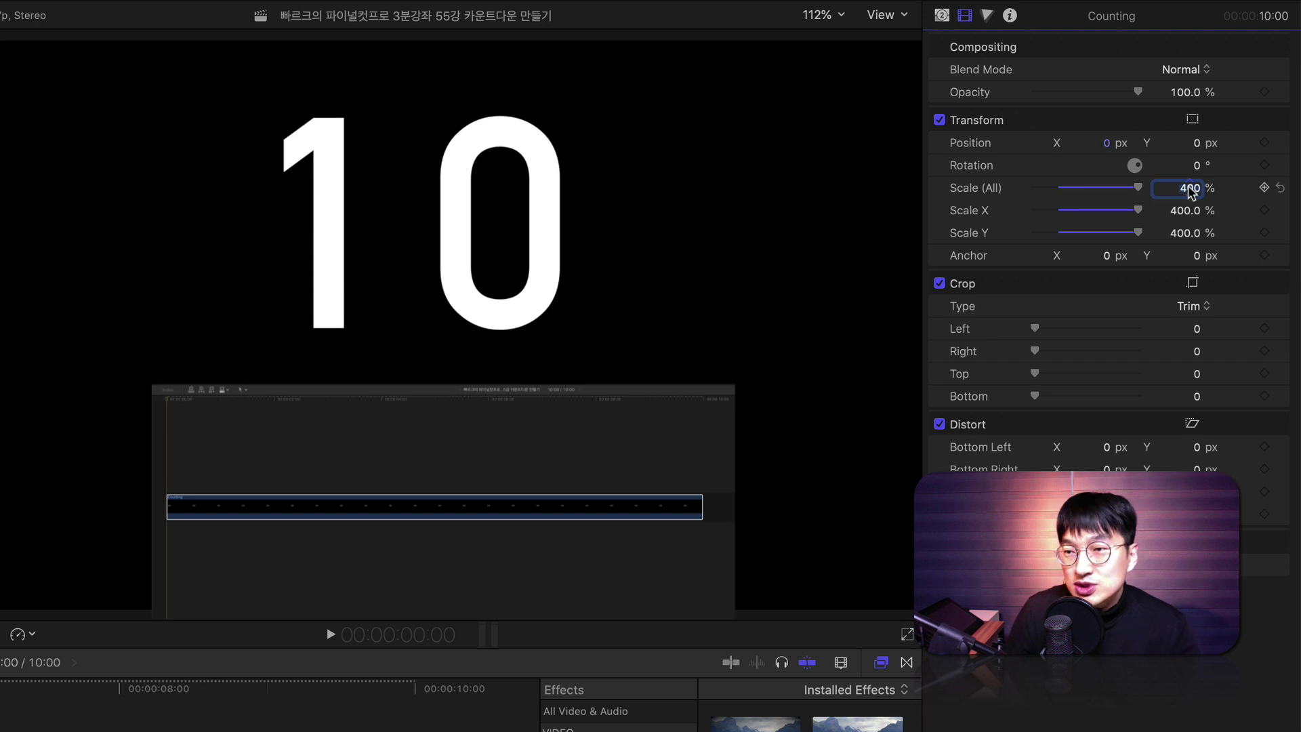
drag(1195, 143, 1195, 196)
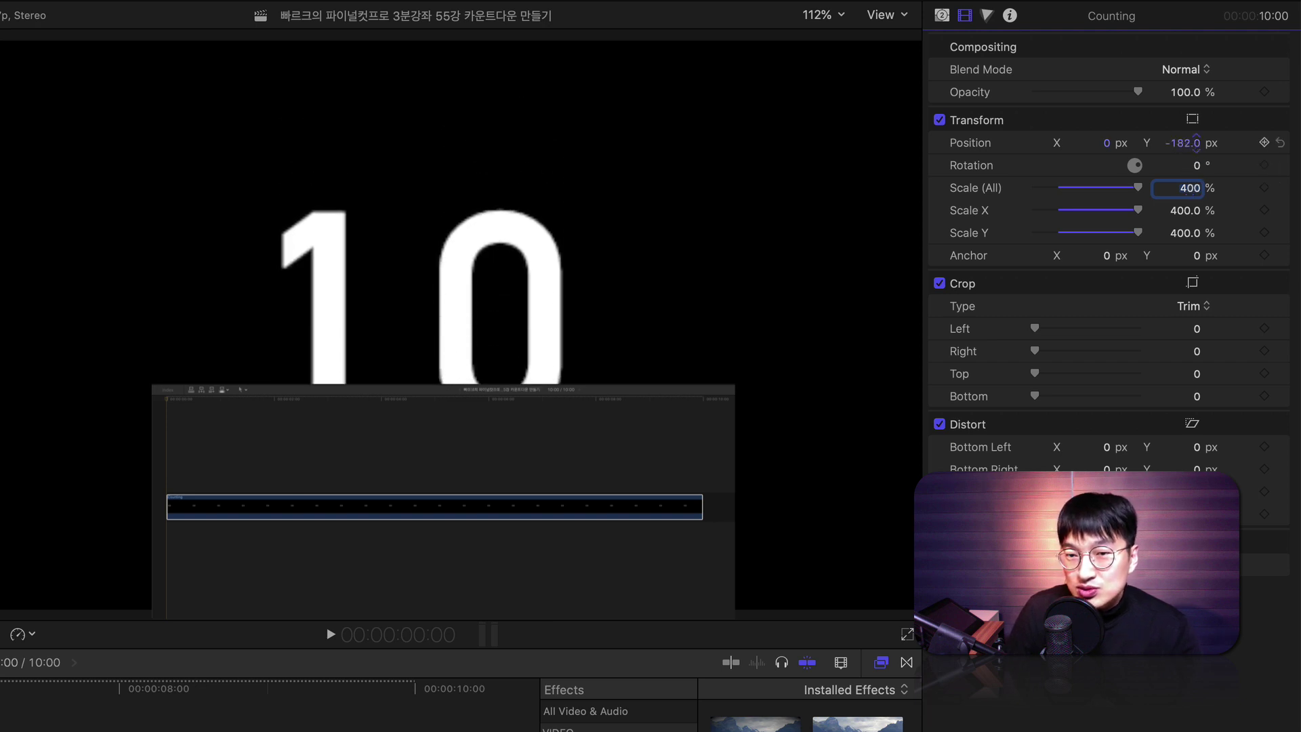
drag(1196, 143, 1196, 132)
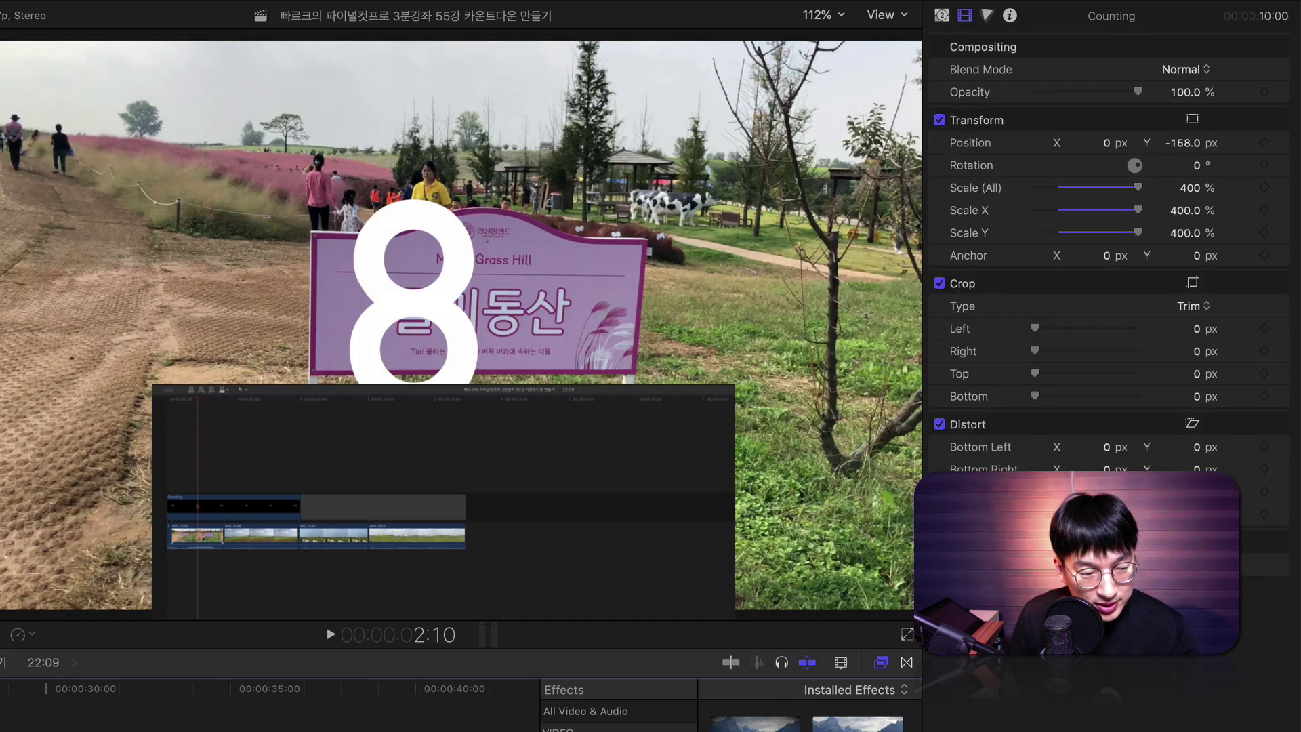
Scrub the countdown over the footage from the start of the timeline.
click(182, 420)
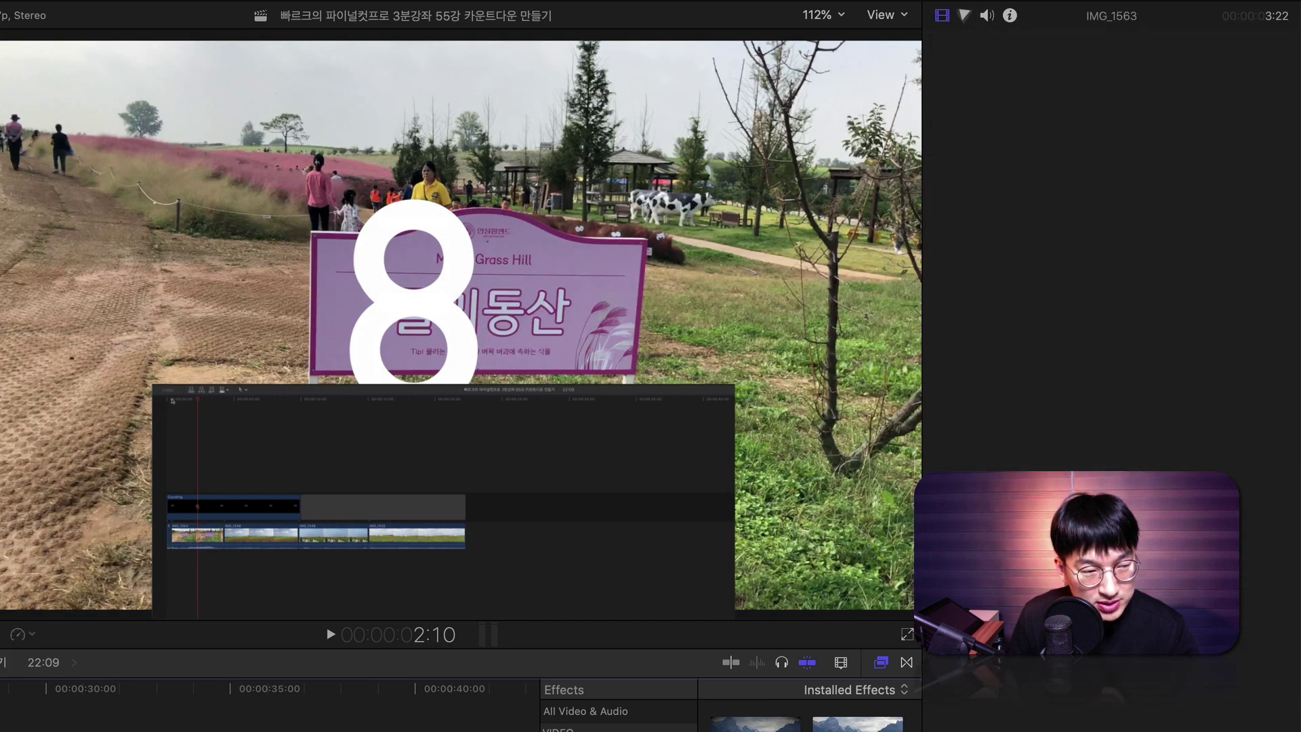
click(162, 401)
mouse_move(162, 401)
mouse_down()
mouse_move(335, 398)
mouse_move(165, 400)
mouse_up()
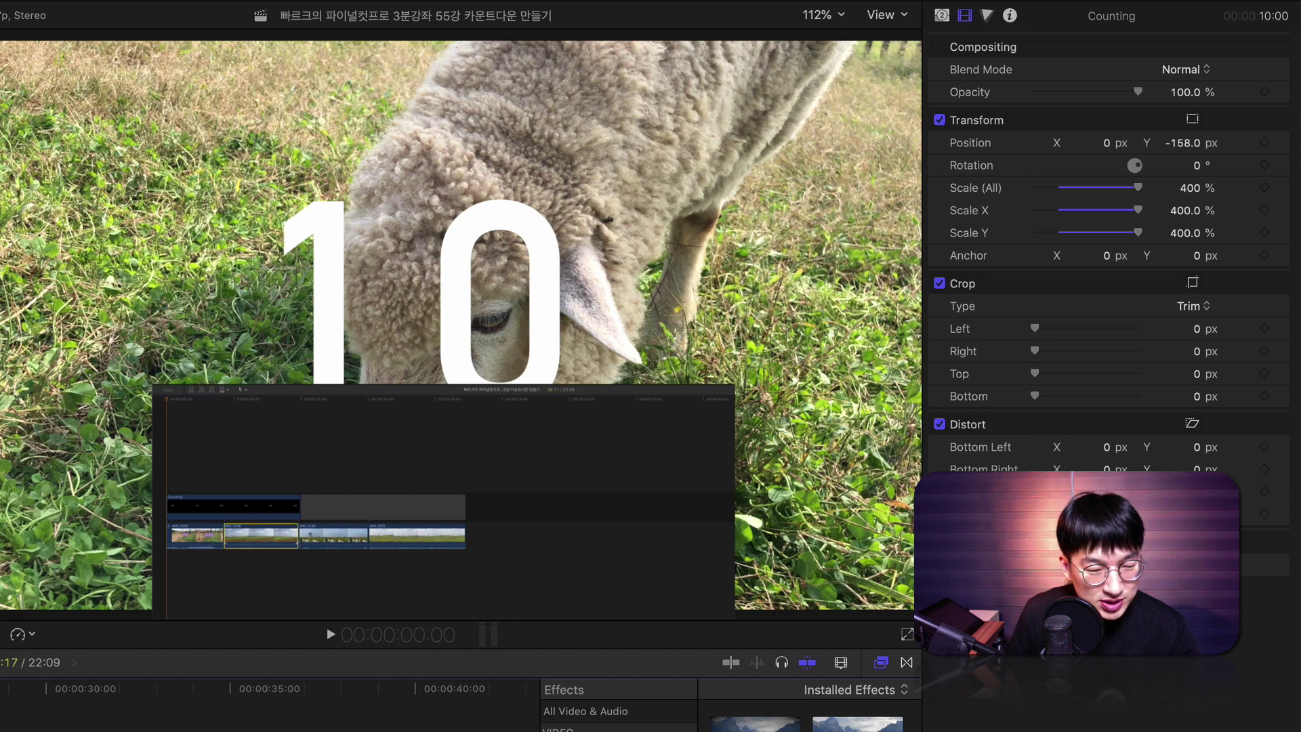
Select all four footage clips and begin entering a new duration with Control-D.
click(386, 534)
key(super+Left)
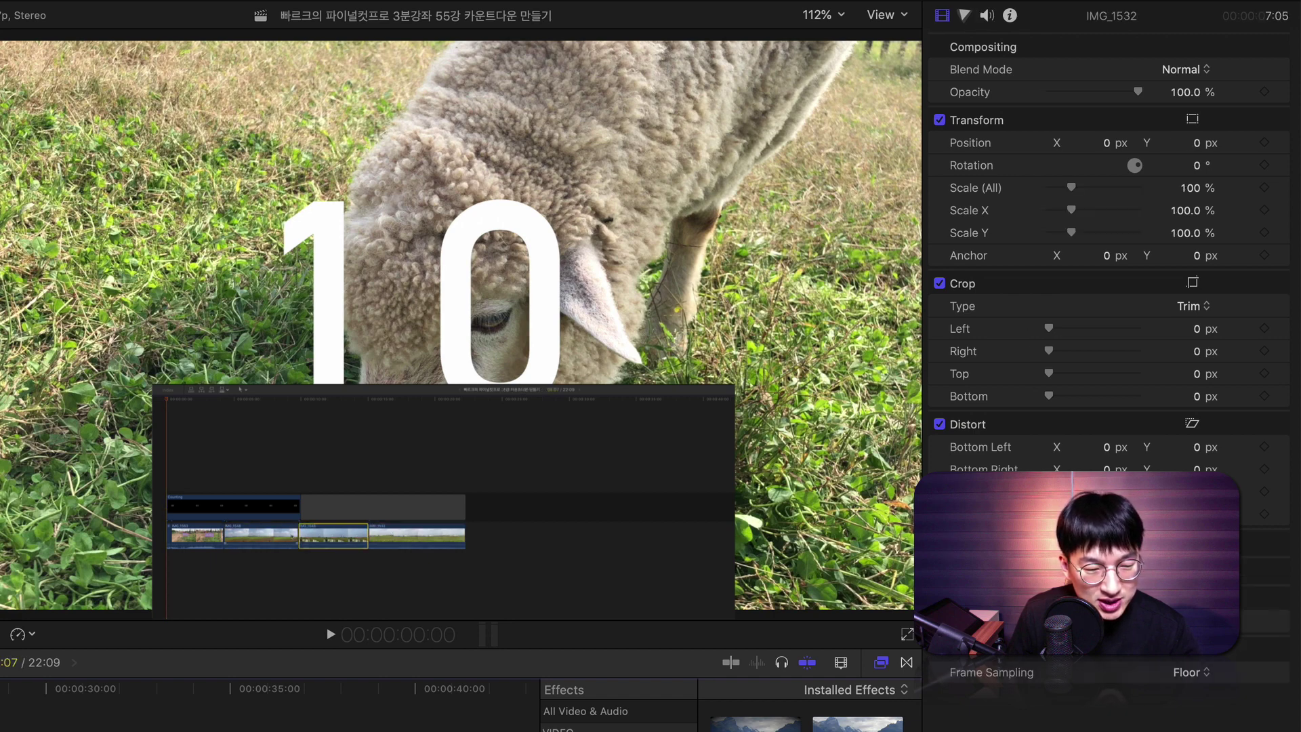
key(super+Left)
key(super+Left)
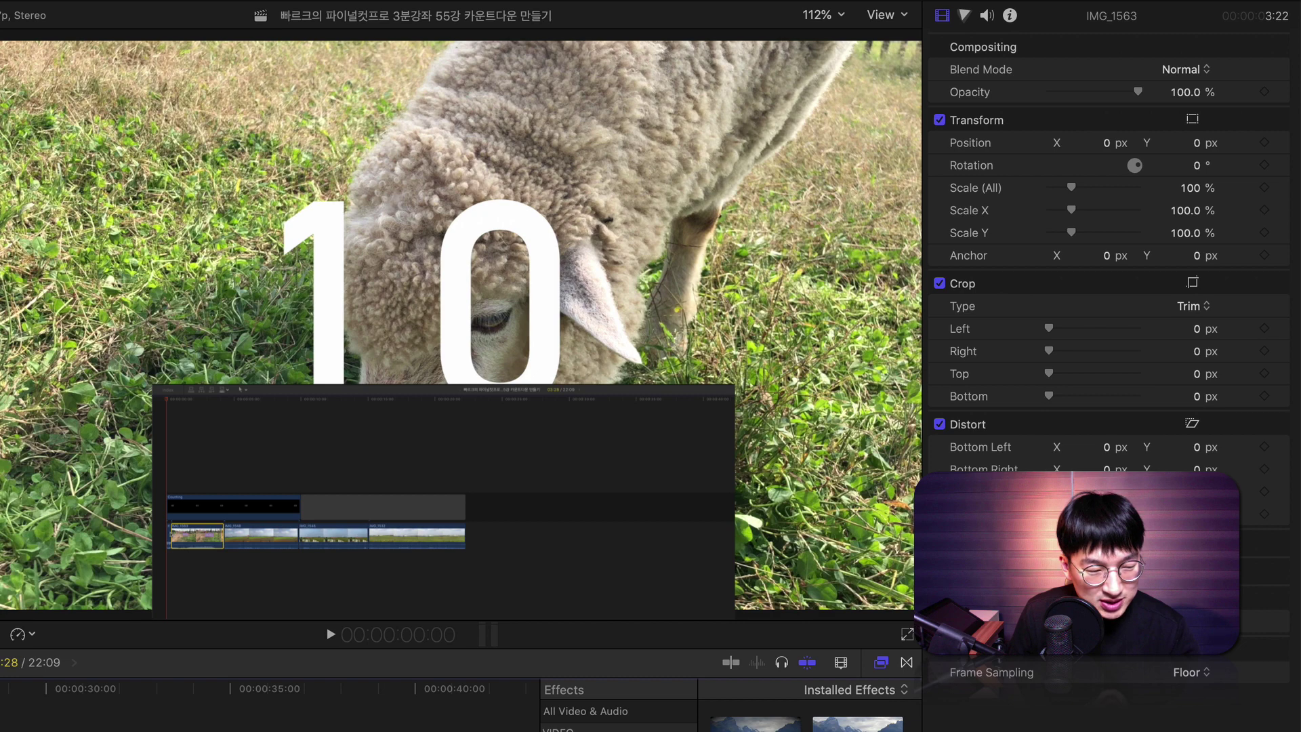
drag(503, 540, 171, 525)
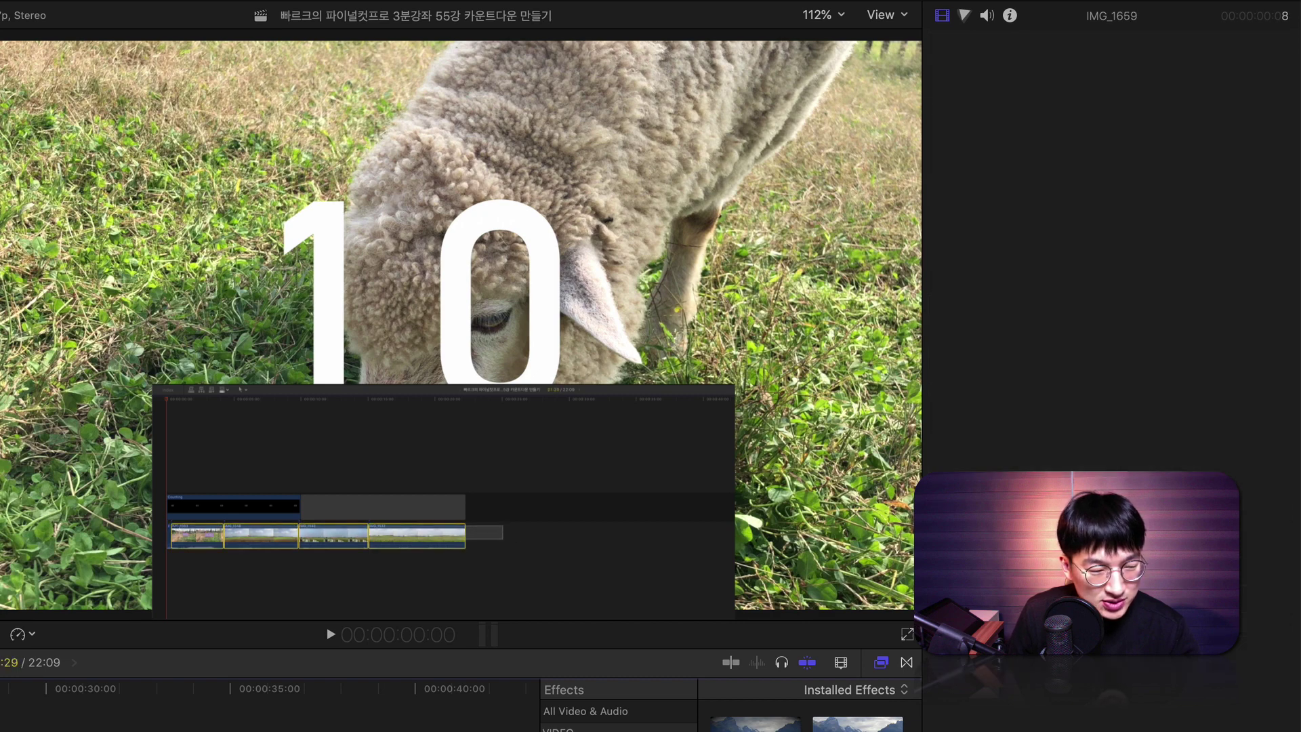
key(super+a)
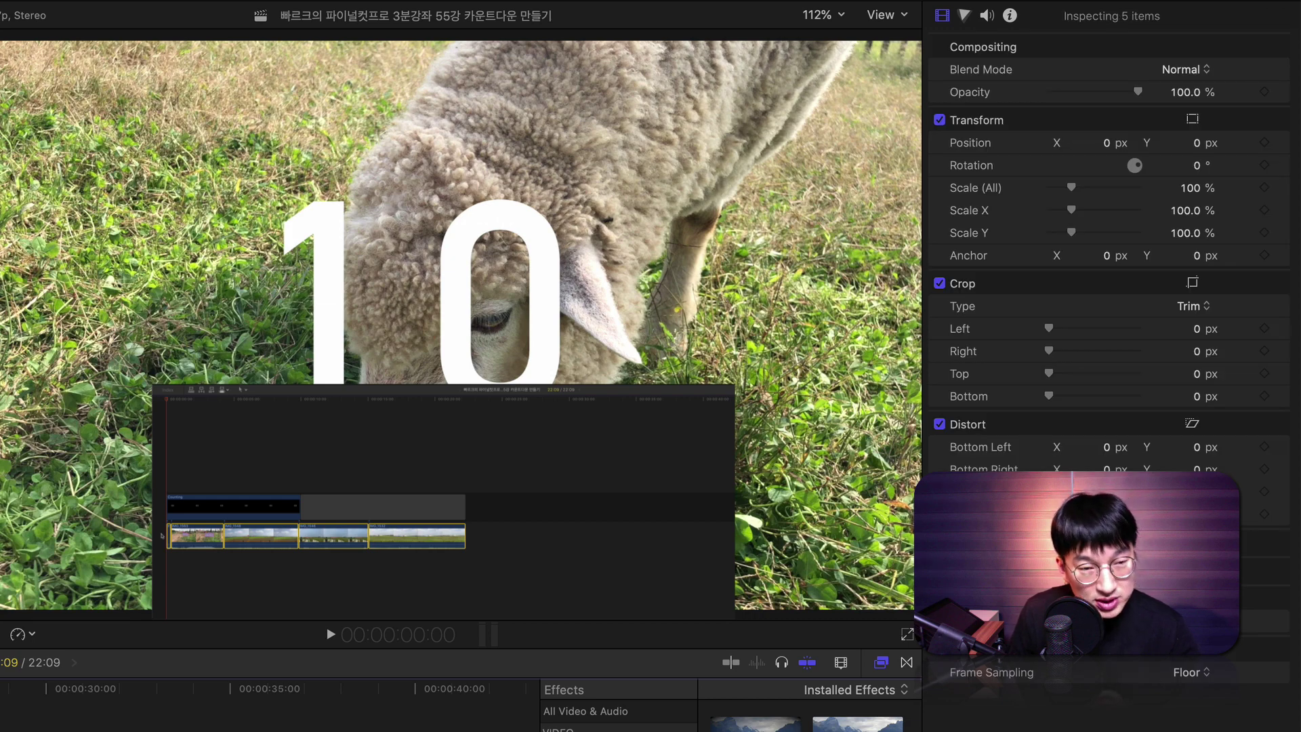
key(ctrl+d)
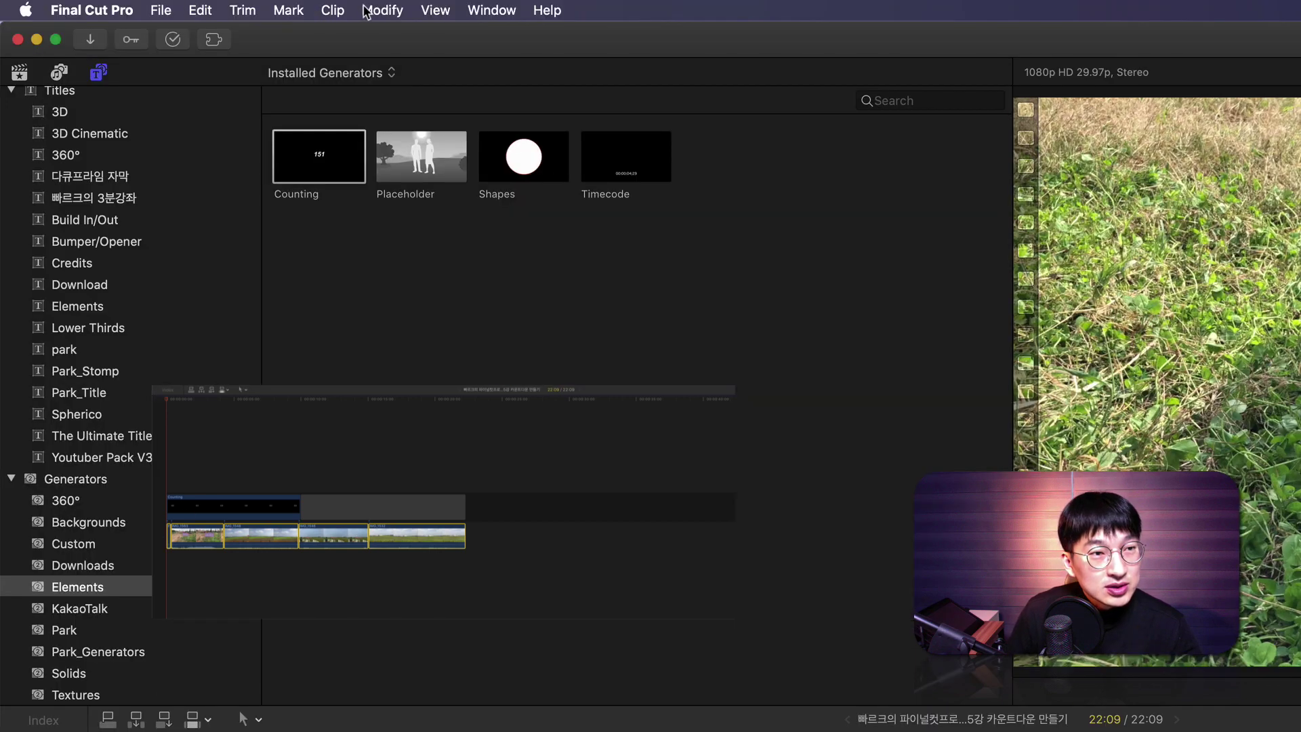
click(366, 10)
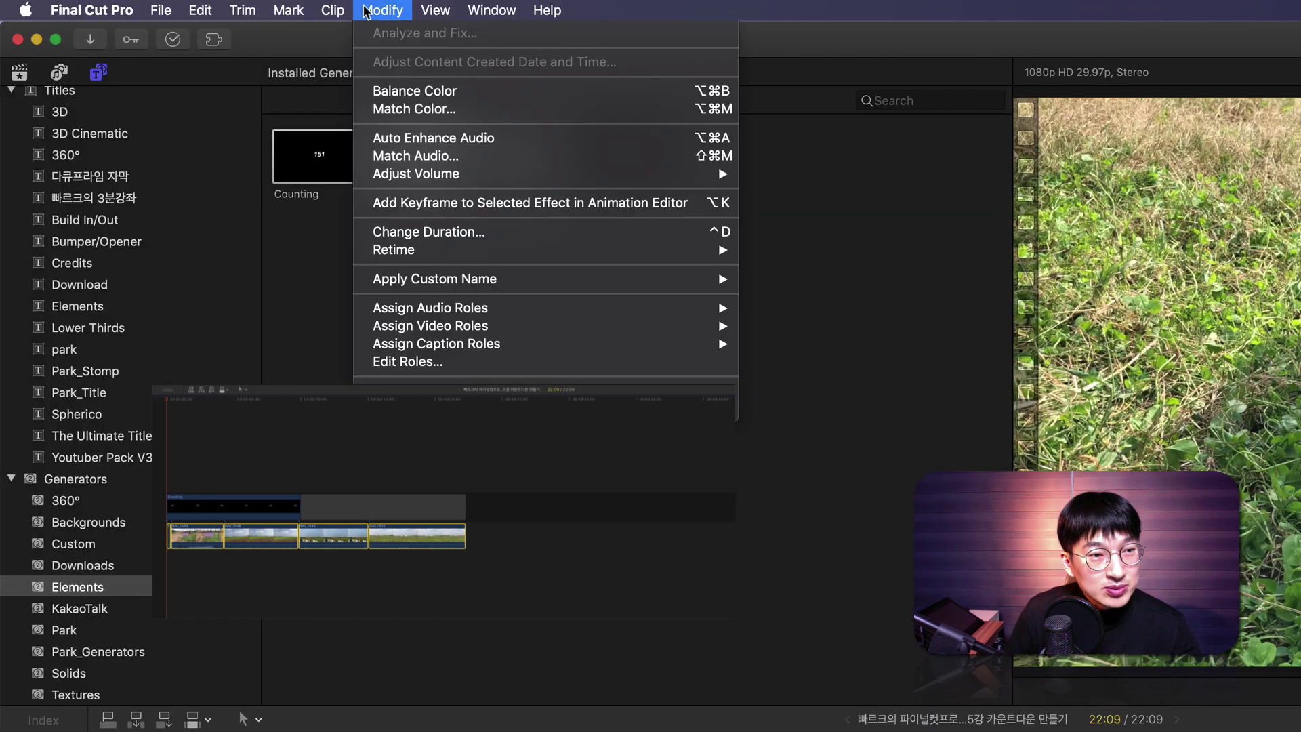
Give the four footage clips a one-second duration, play back to check timing, and select the Counting clip.
click(500, 233)
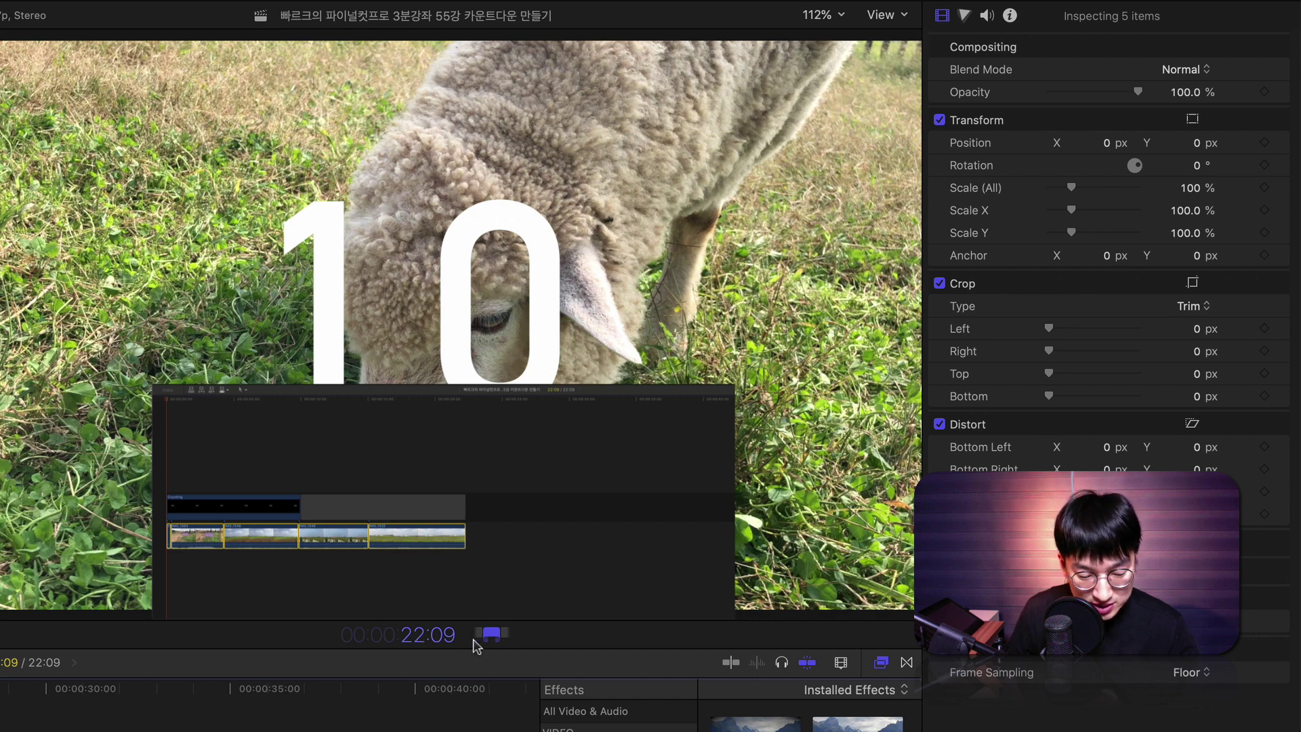
text(1)
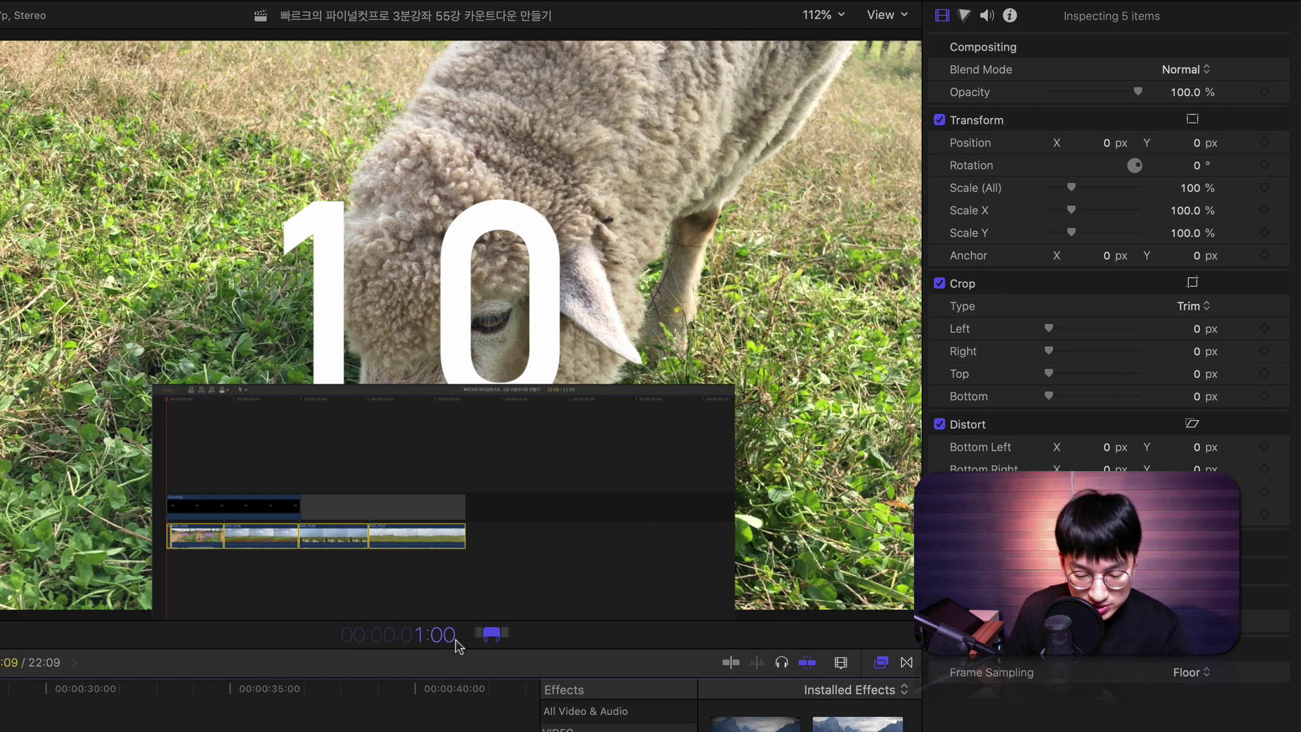
key(Return)
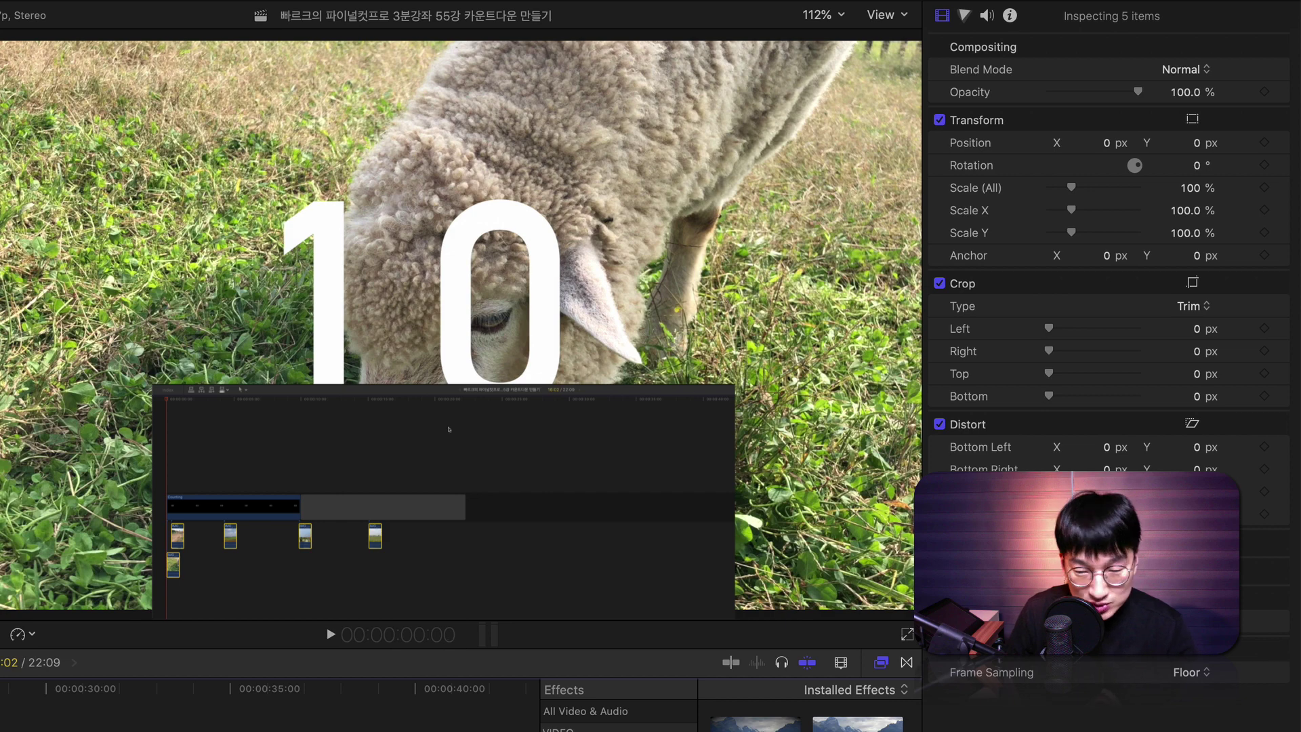
key(space)
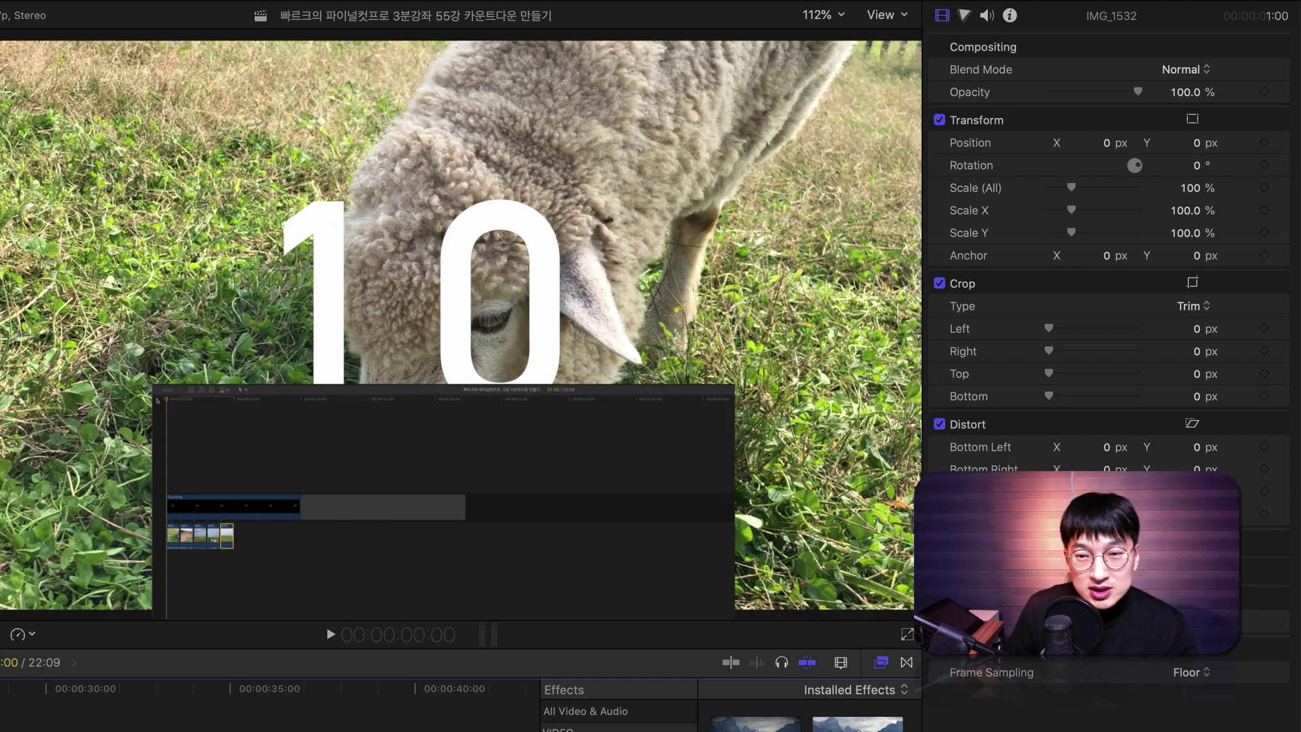
click(184, 508)
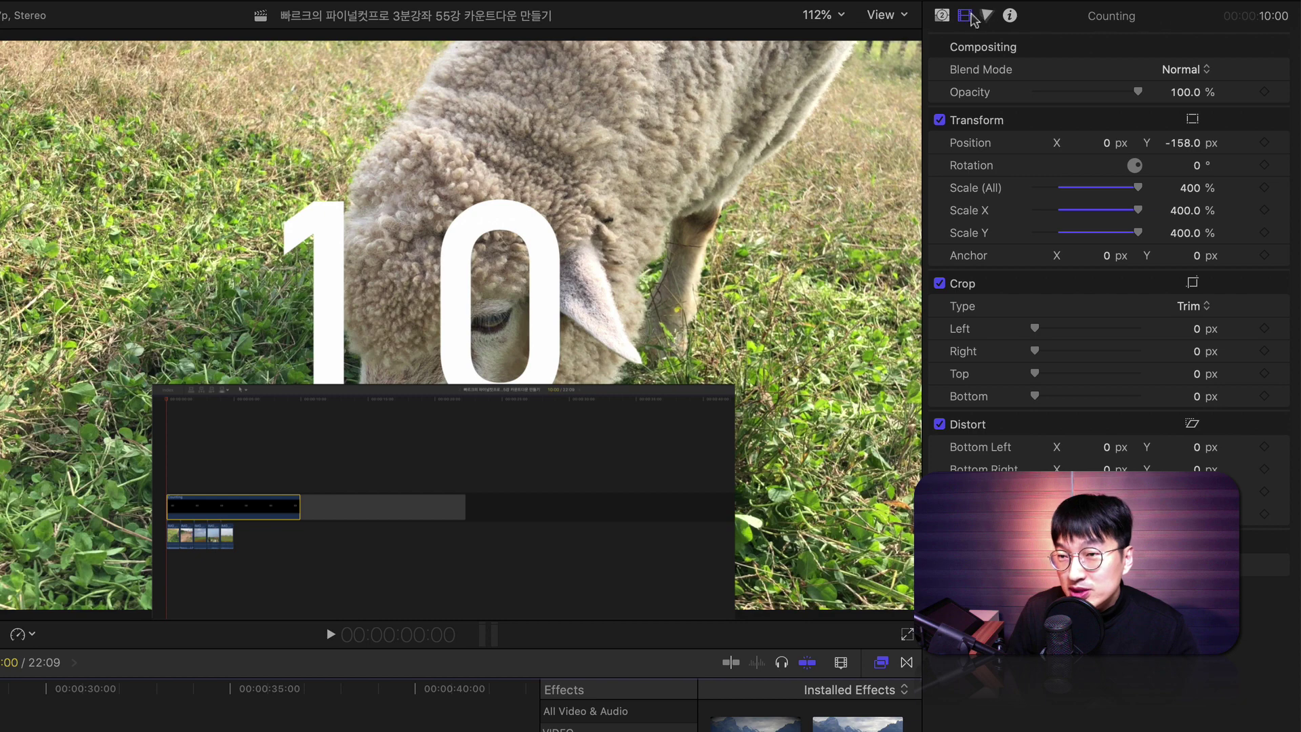
Set the Counting title's blend mode to Stencil Alpha and return the playhead to the start.
click(1199, 71)
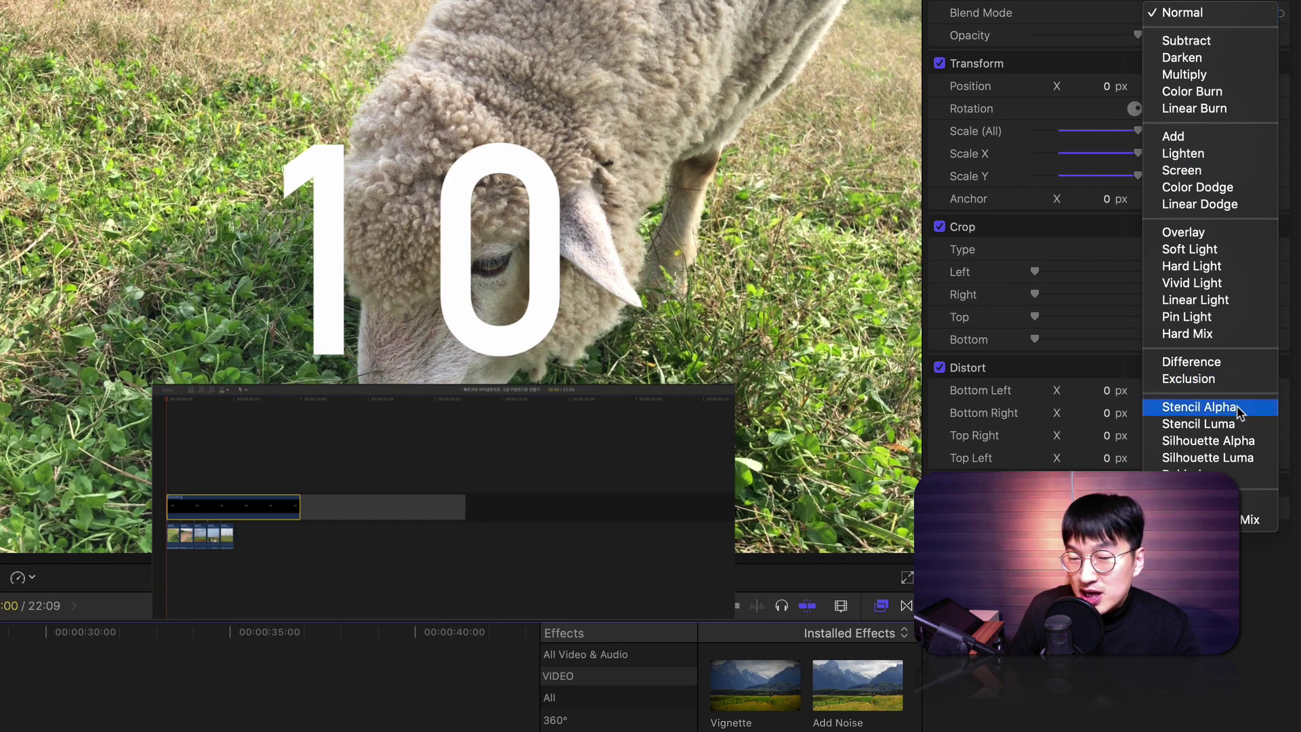
click(1237, 406)
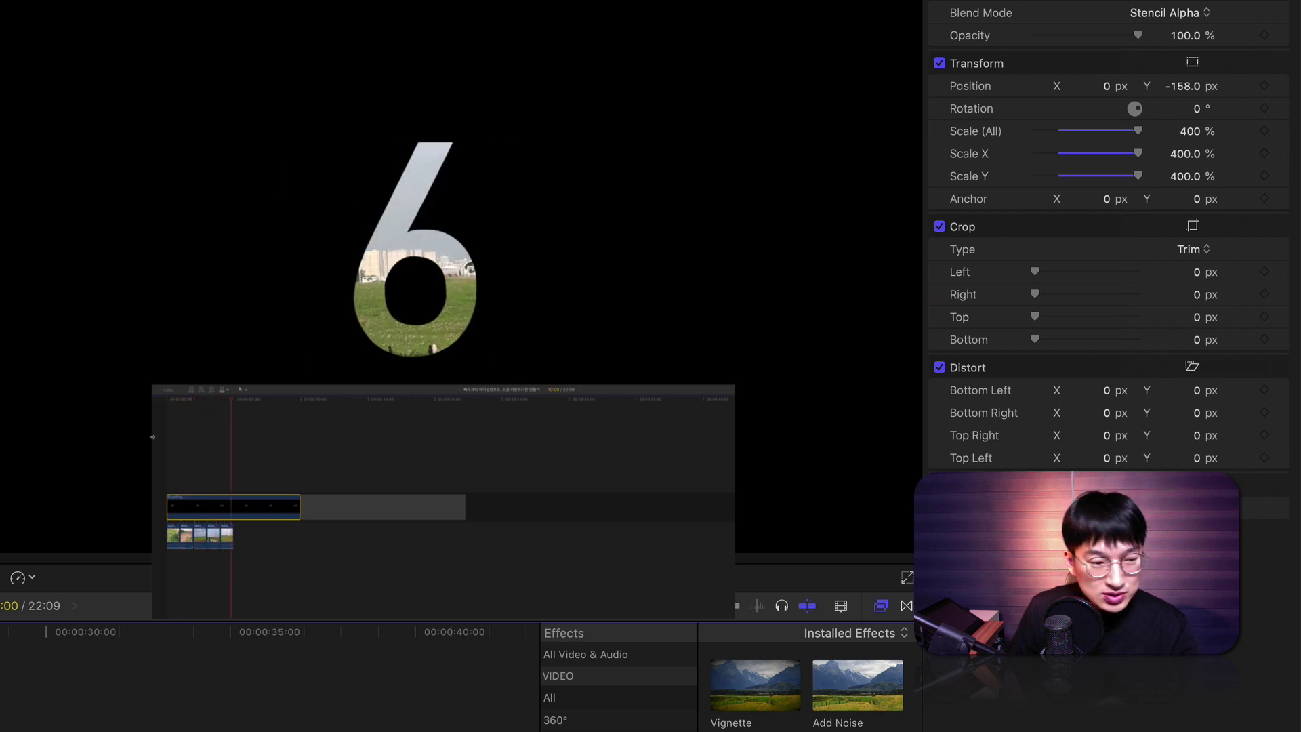
click(156, 402)
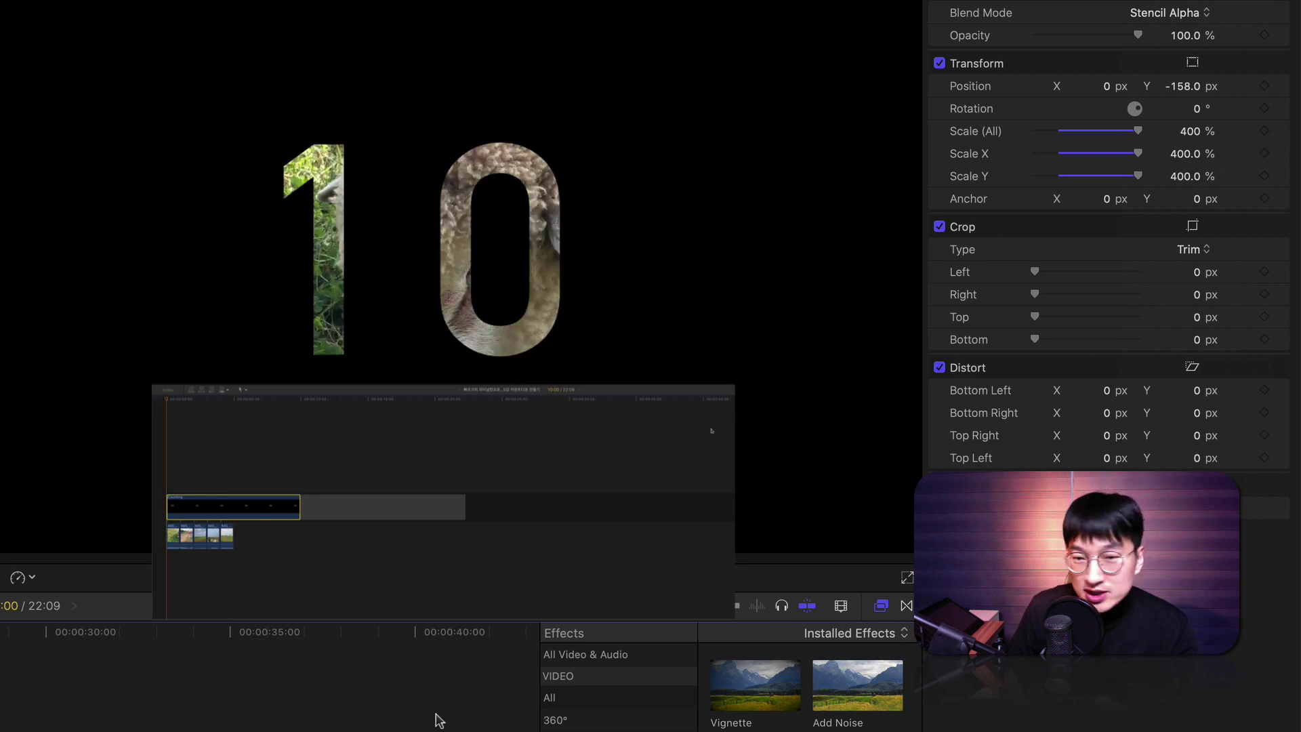
Scale the stencil numbers to 900%, move them to Y −391.6, and preview the playback.
drag(1191, 132, 1191, 21)
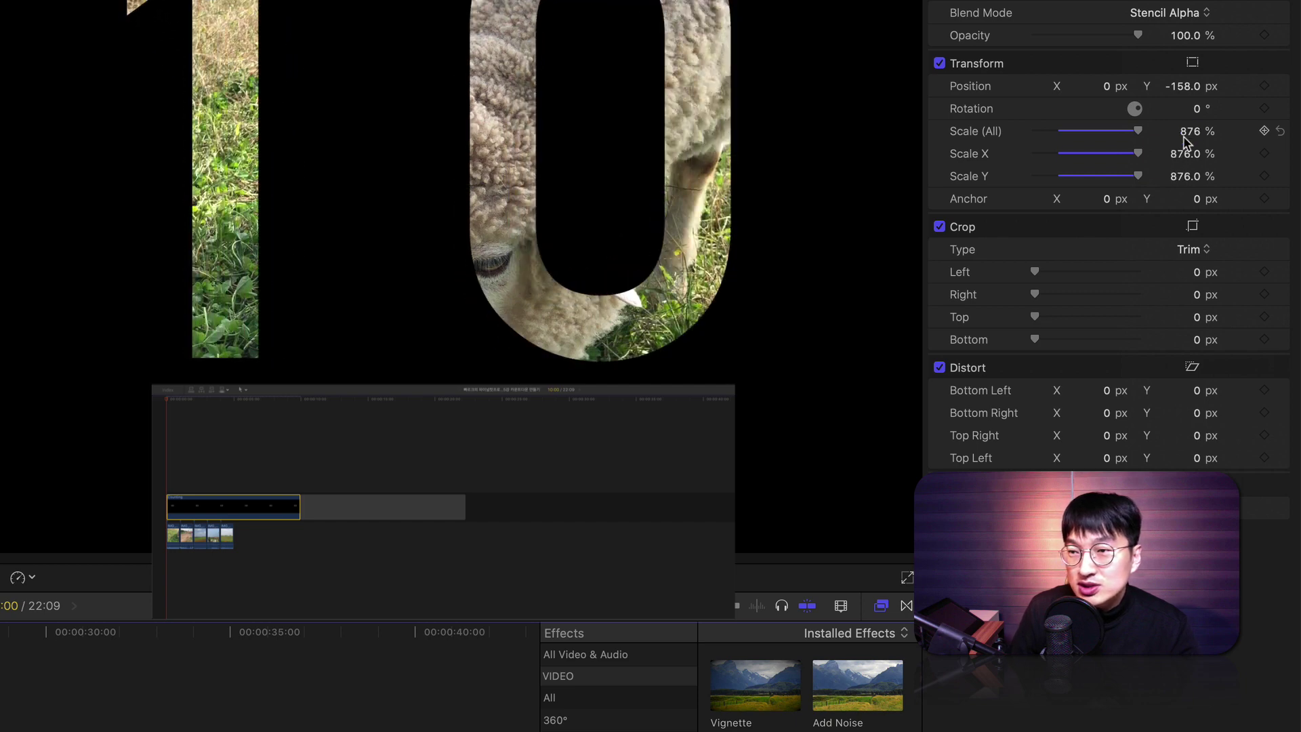
click(1191, 132)
text(900)
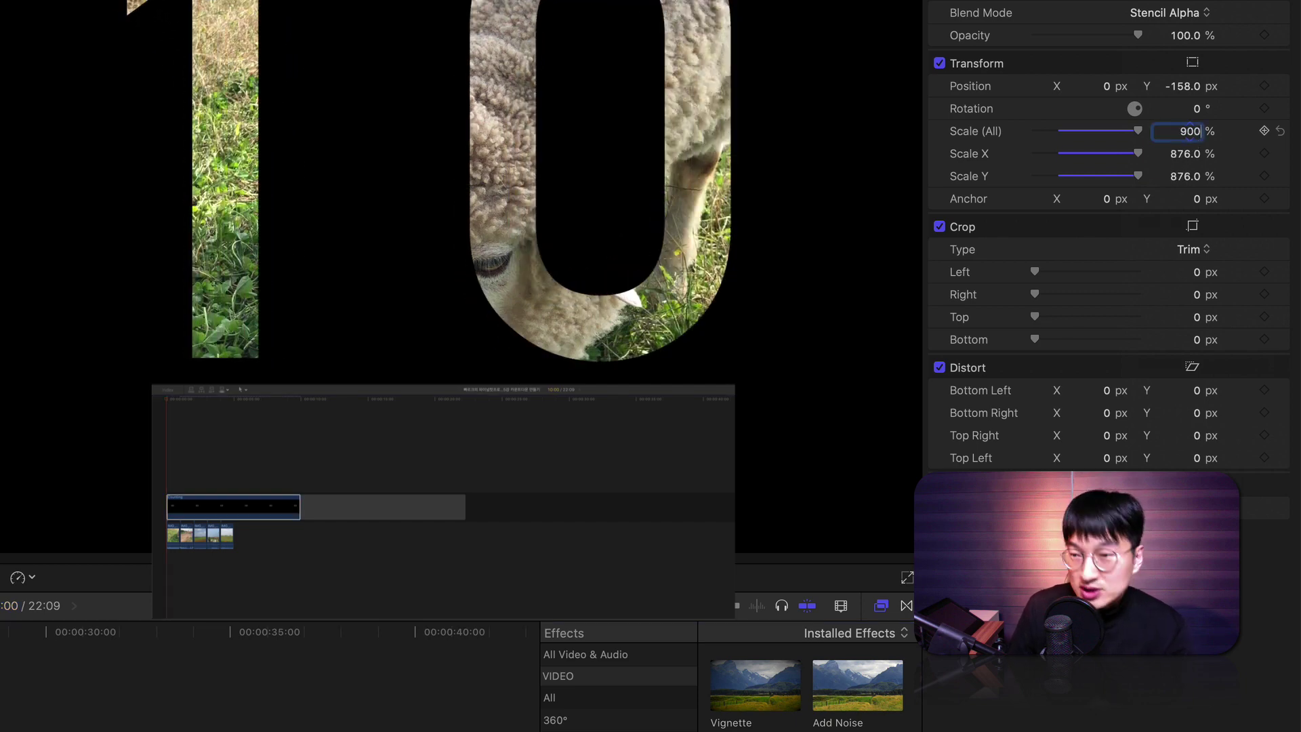
key(Return)
drag(1182, 86, 1183, 136)
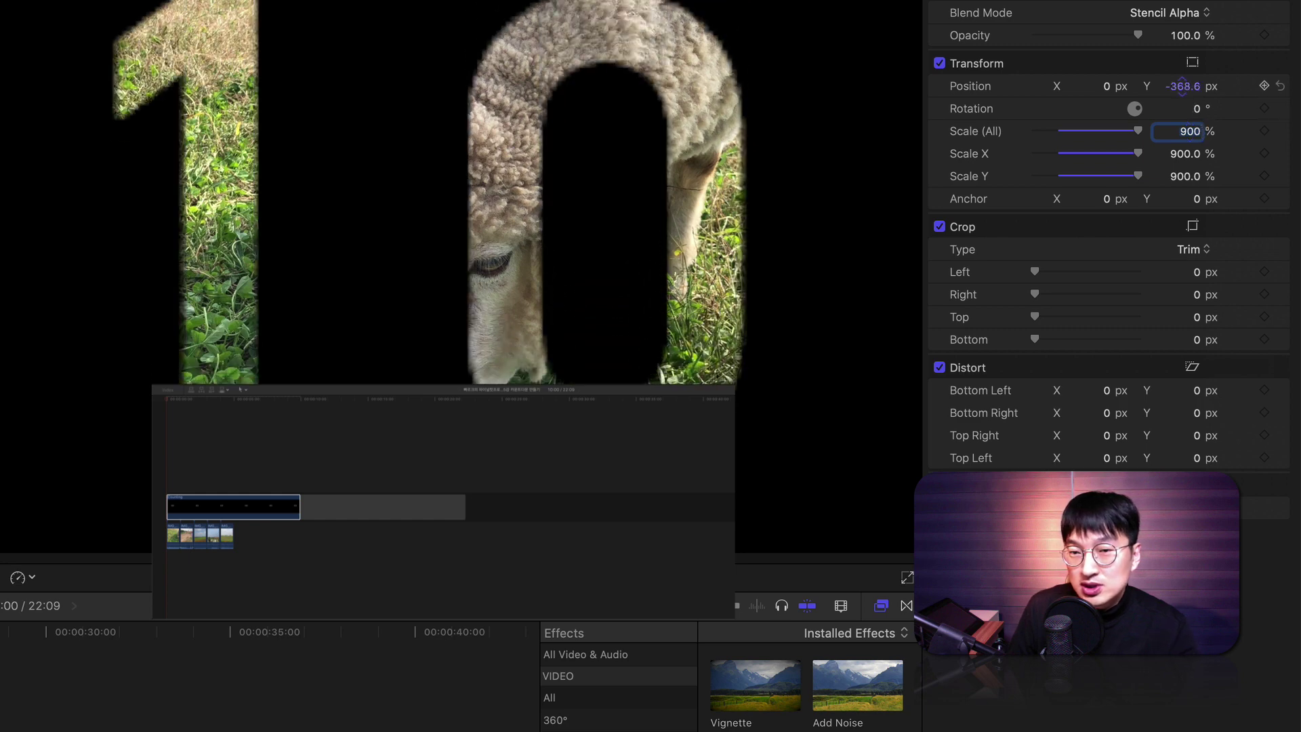
drag(1182, 86, 1188, 87)
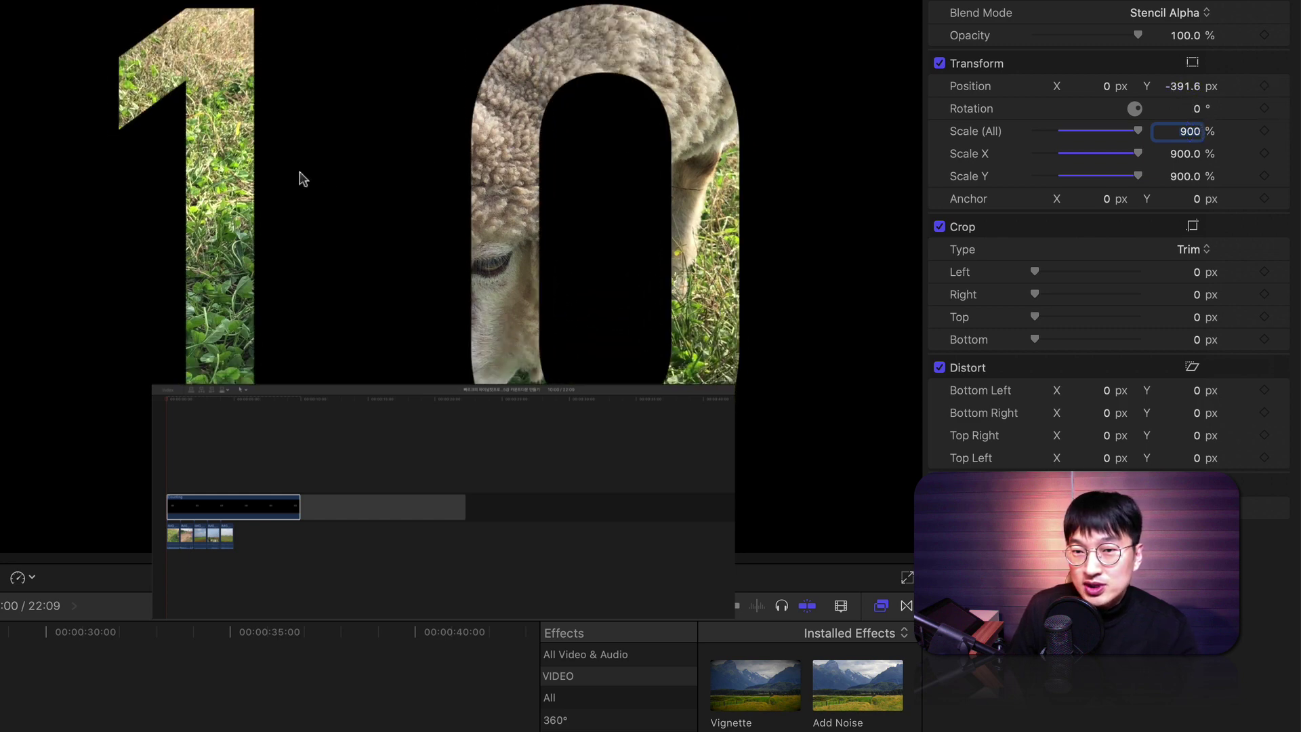
key(space)
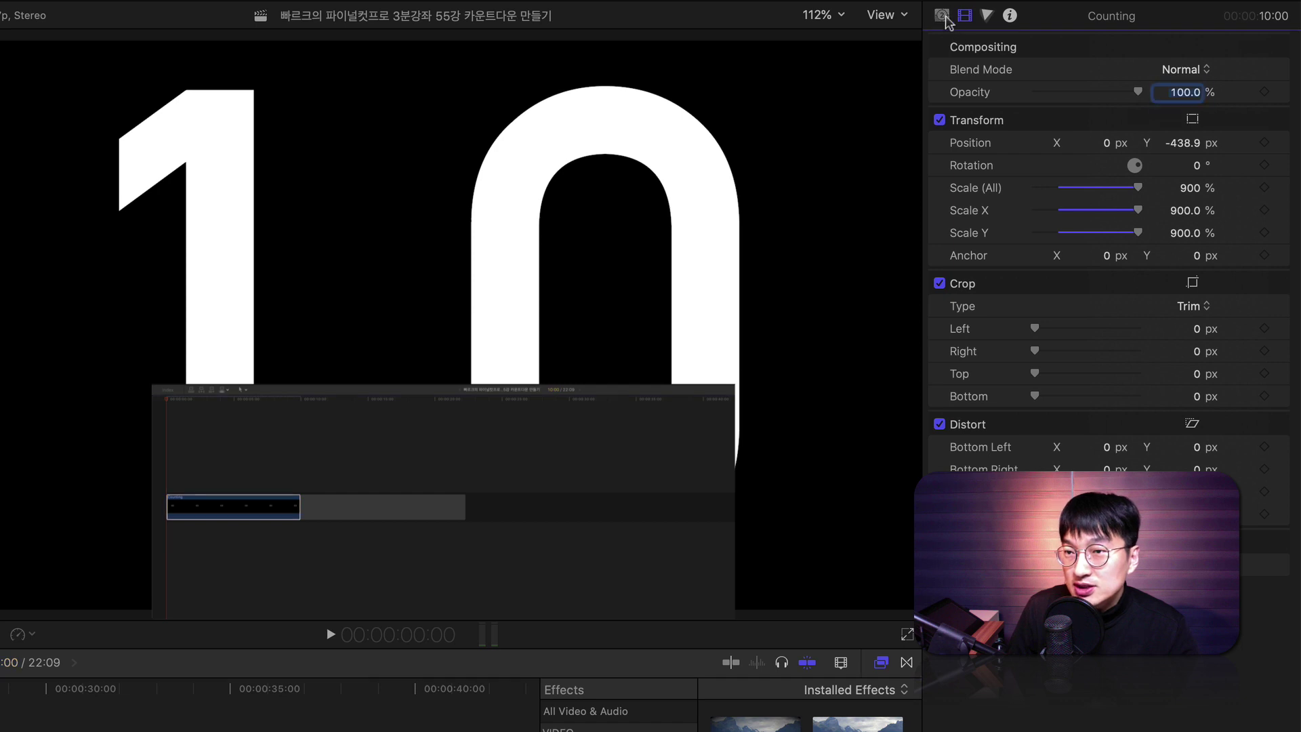
Add a colour keyframe to the Counting generator and make the 10 red.
click(943, 16)
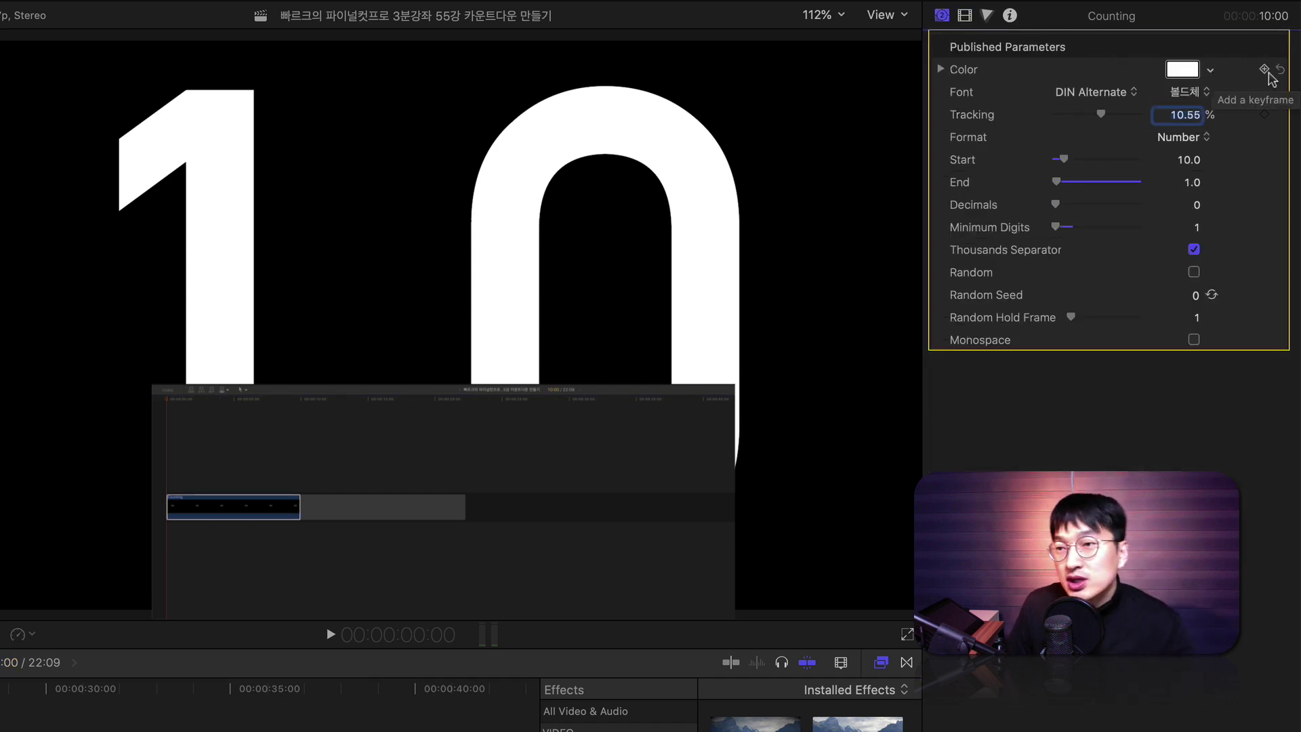
click(1267, 71)
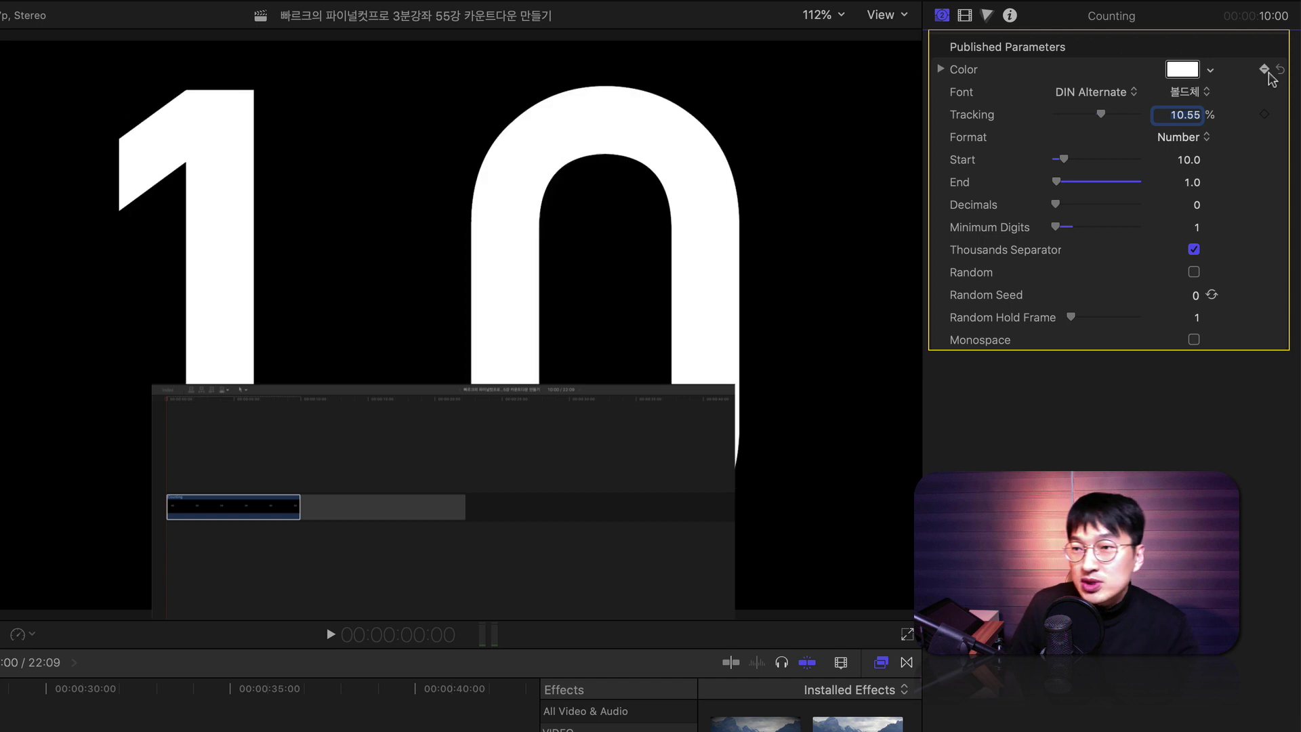
click(1183, 69)
click(720, 363)
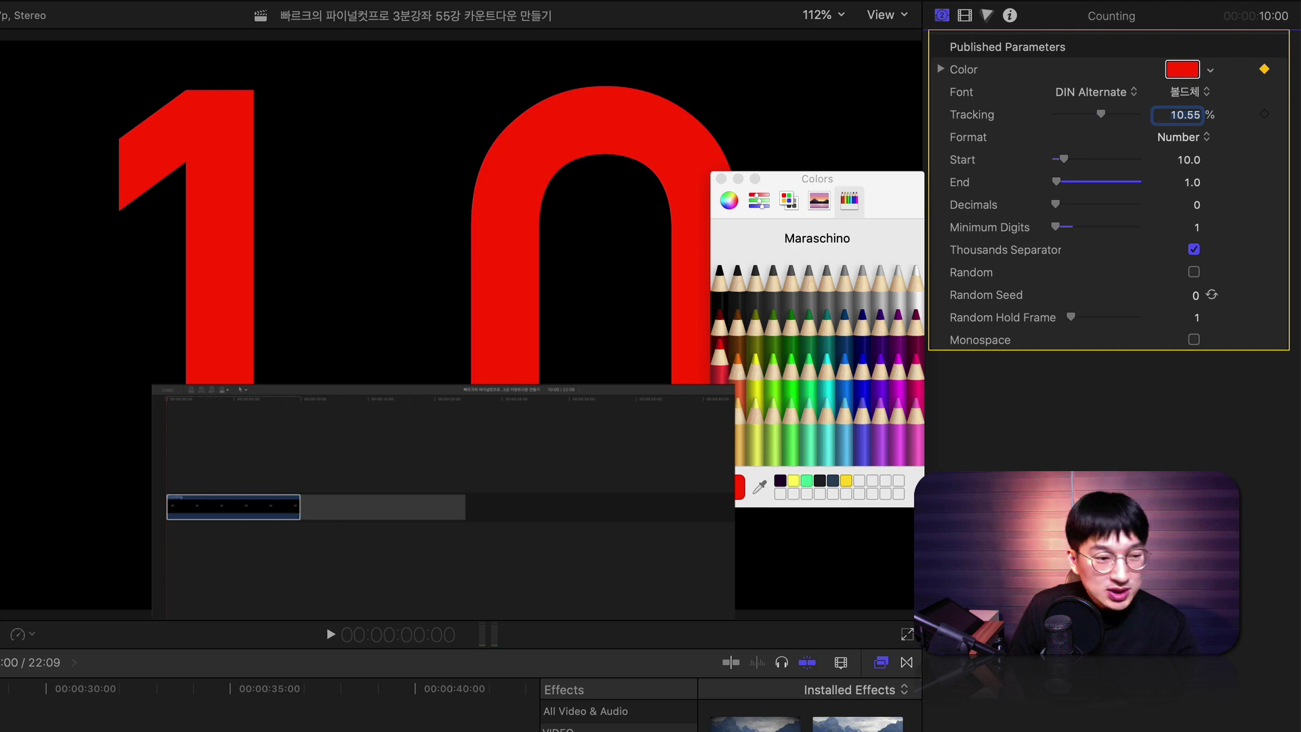
Keyframe the 9 orange, the 8 yellow and the 7 lime green.
drag(171, 396, 185, 400)
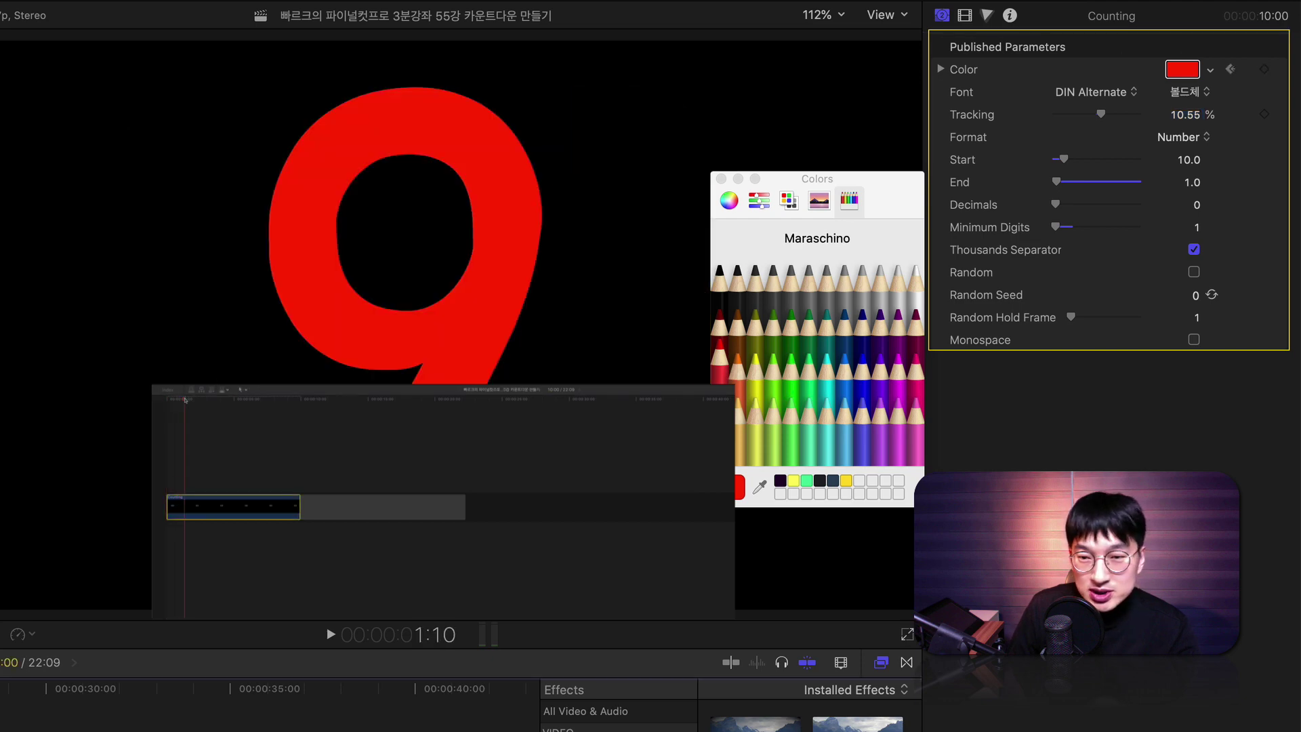
click(738, 359)
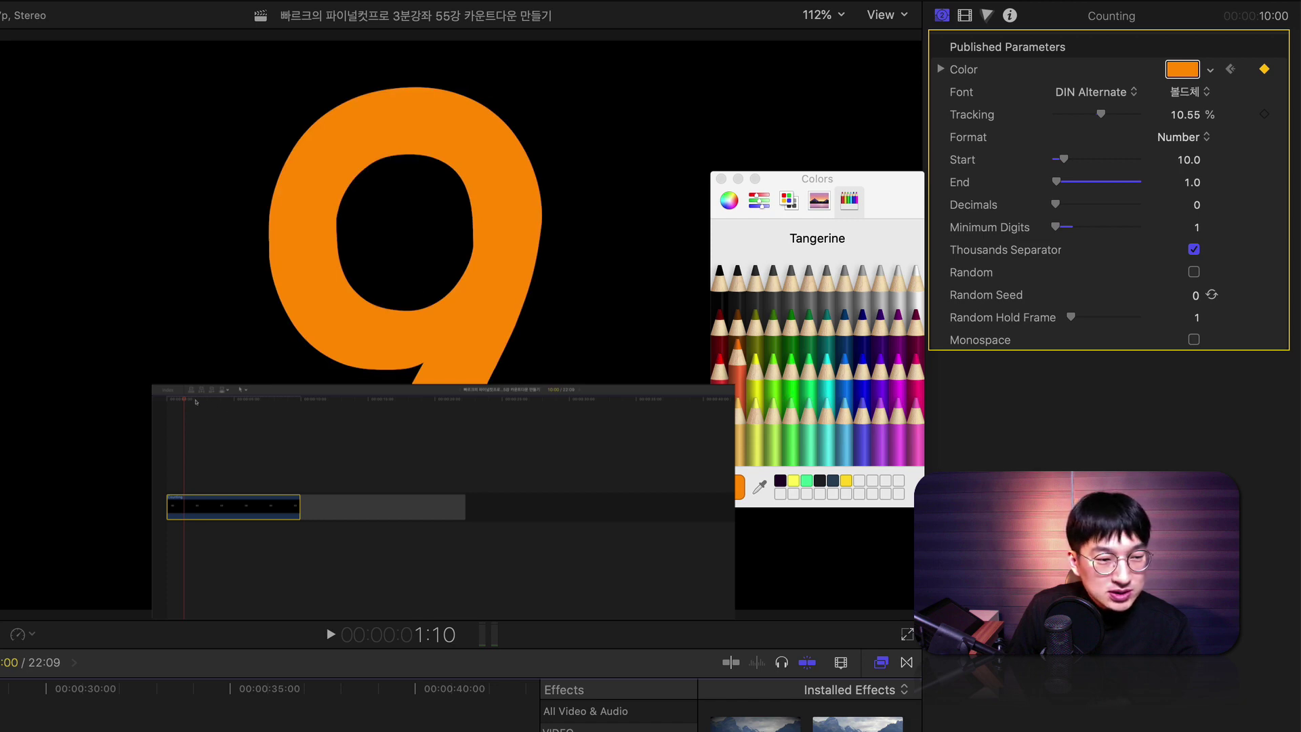
drag(196, 401, 203, 401)
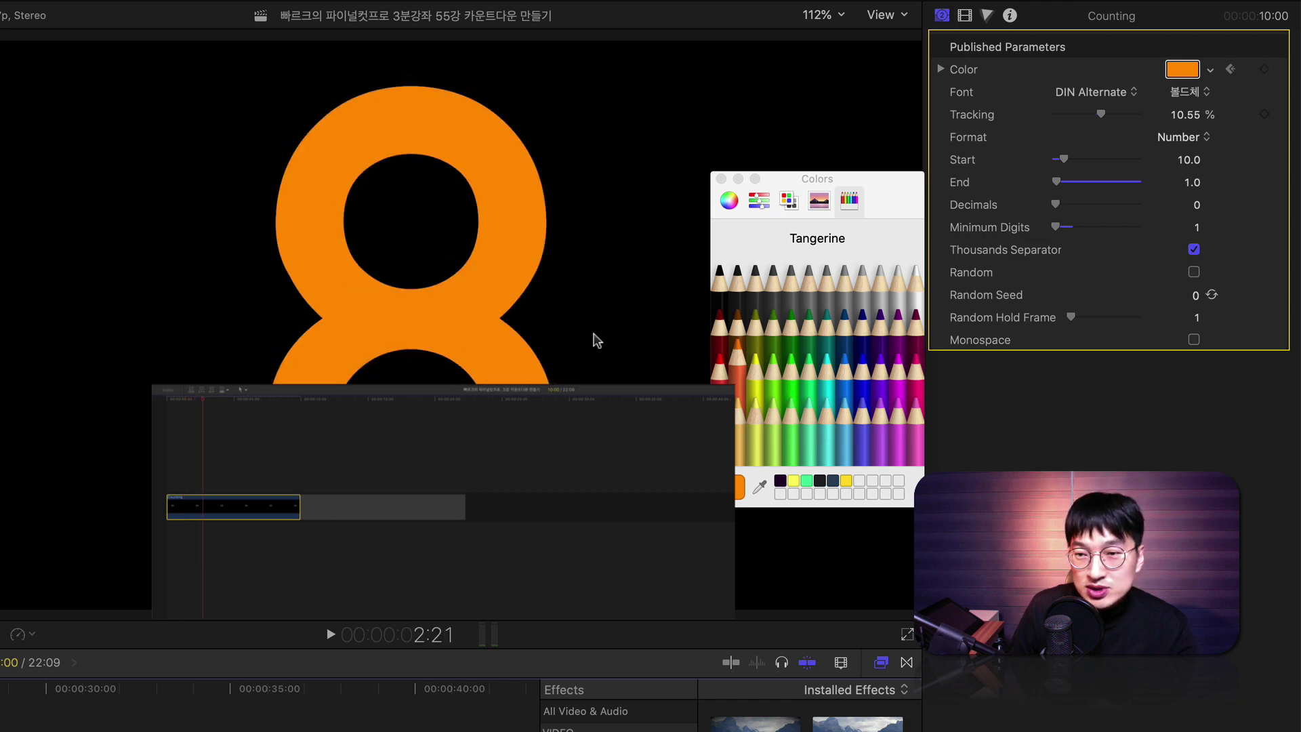
click(755, 359)
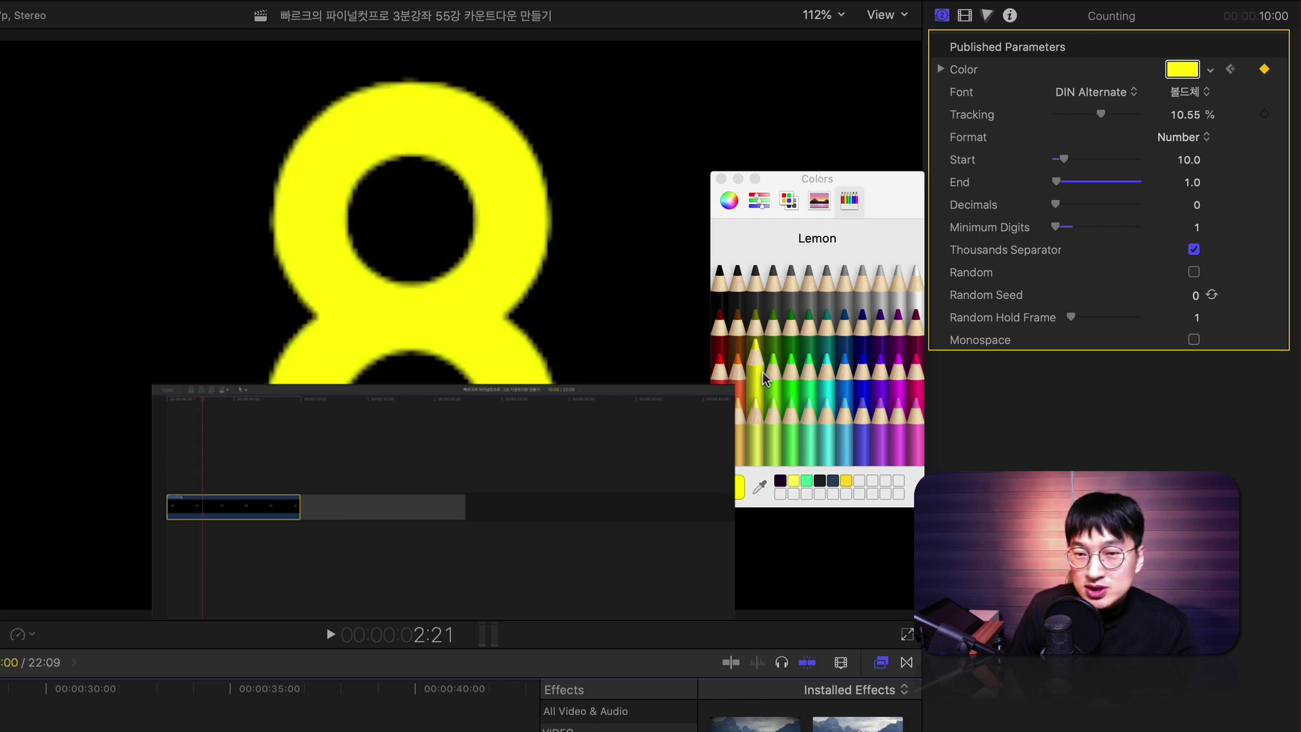
click(217, 401)
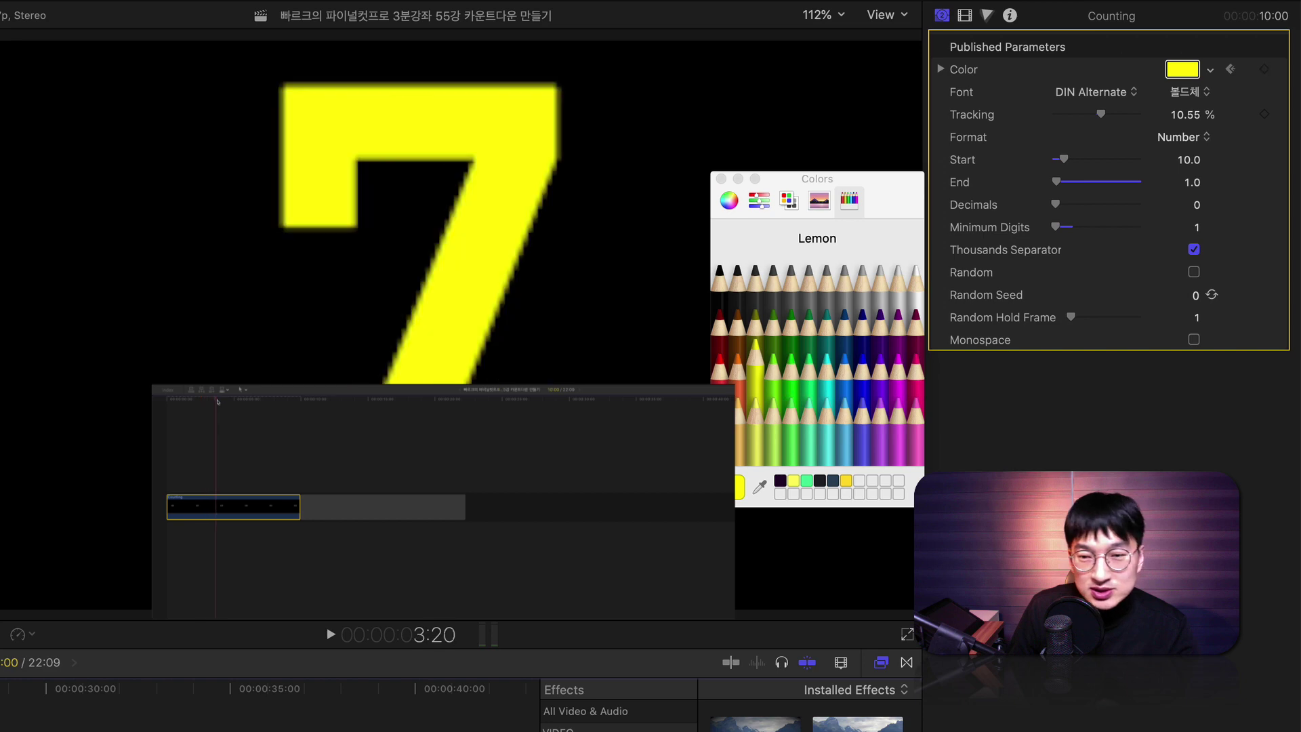
click(773, 359)
Keyframe the 6 sea foam green and the 5 turquoise.
click(231, 401)
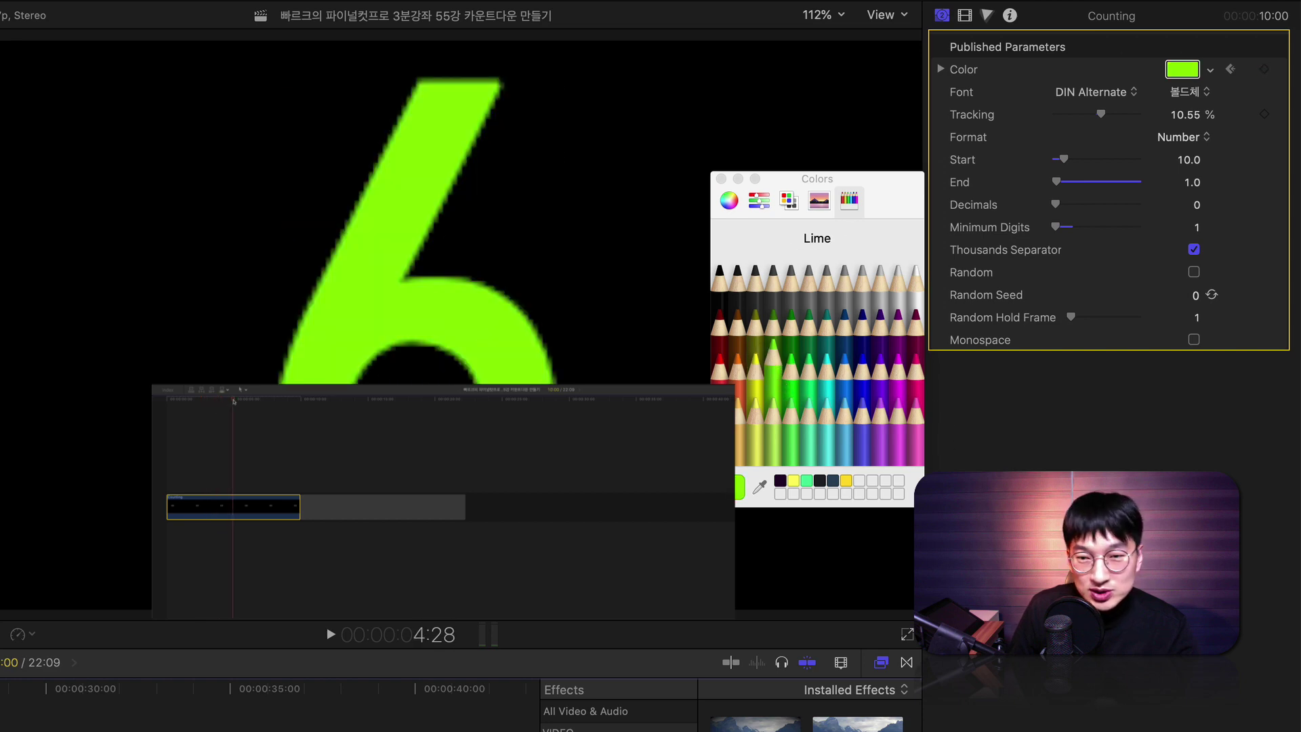
click(799, 395)
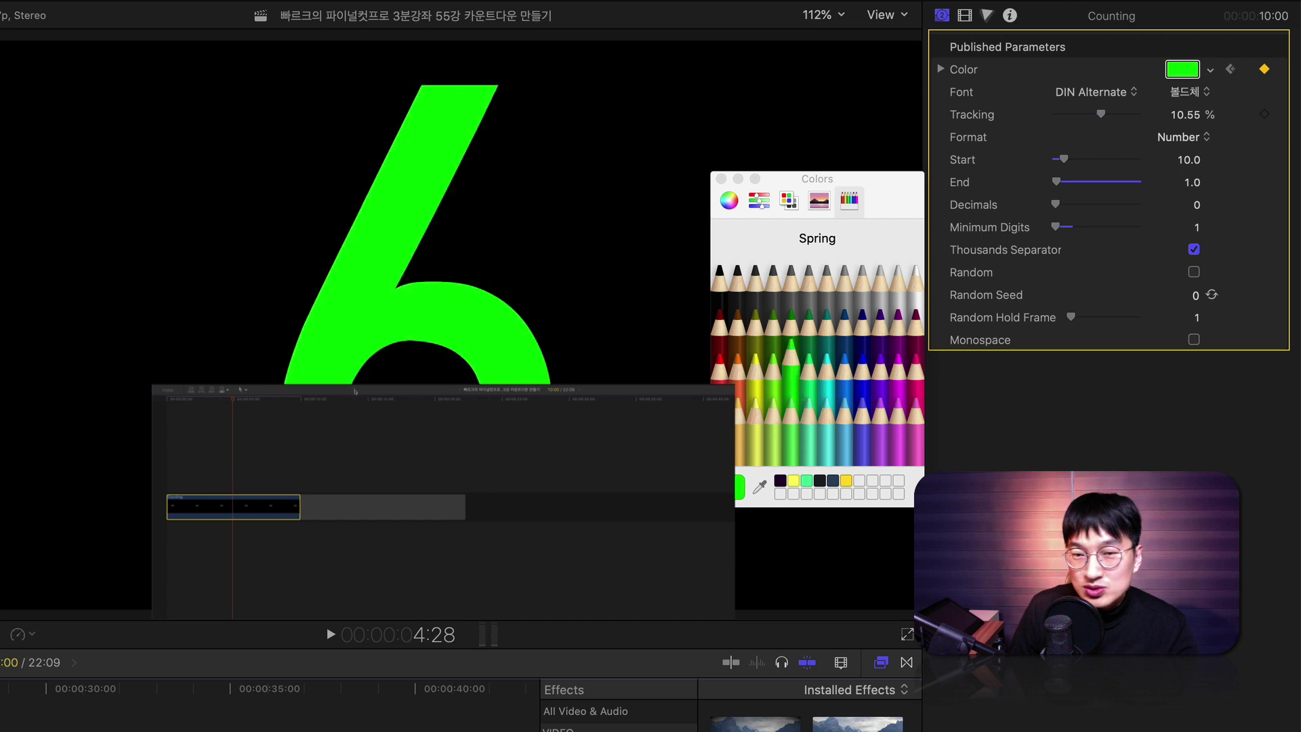
click(809, 380)
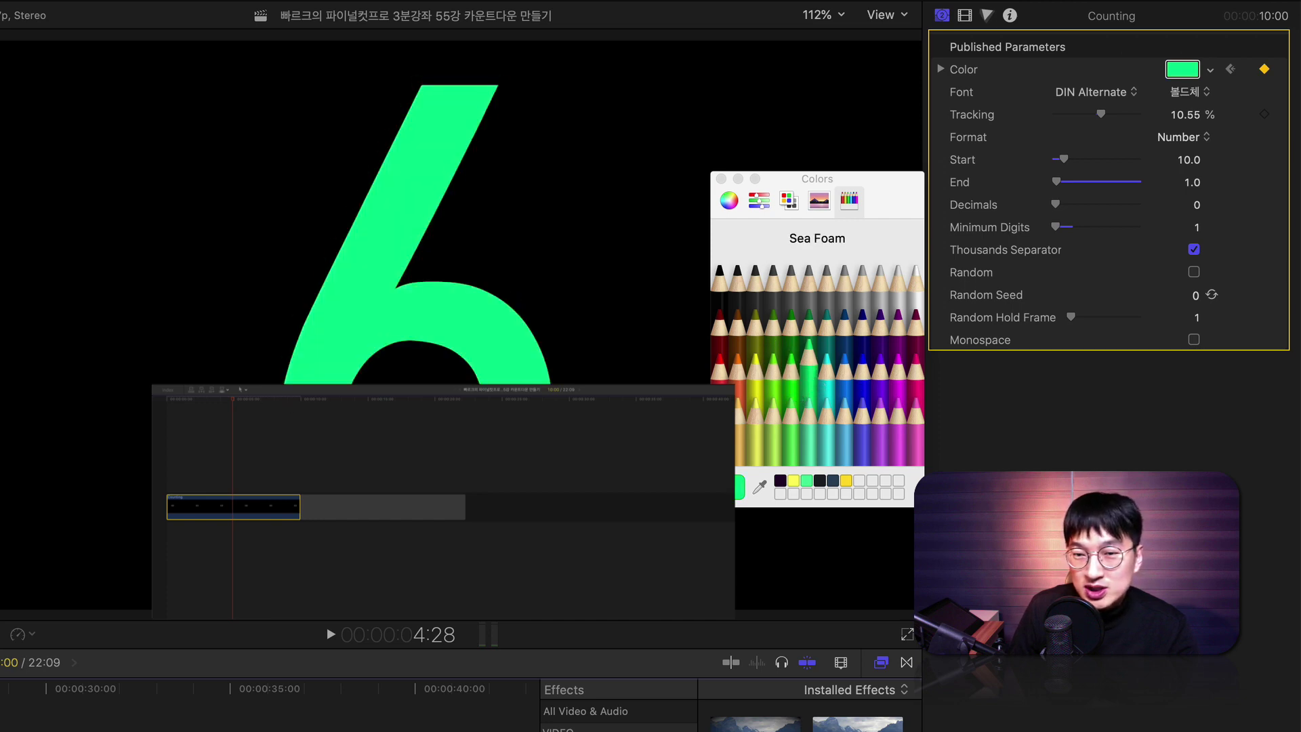
click(244, 401)
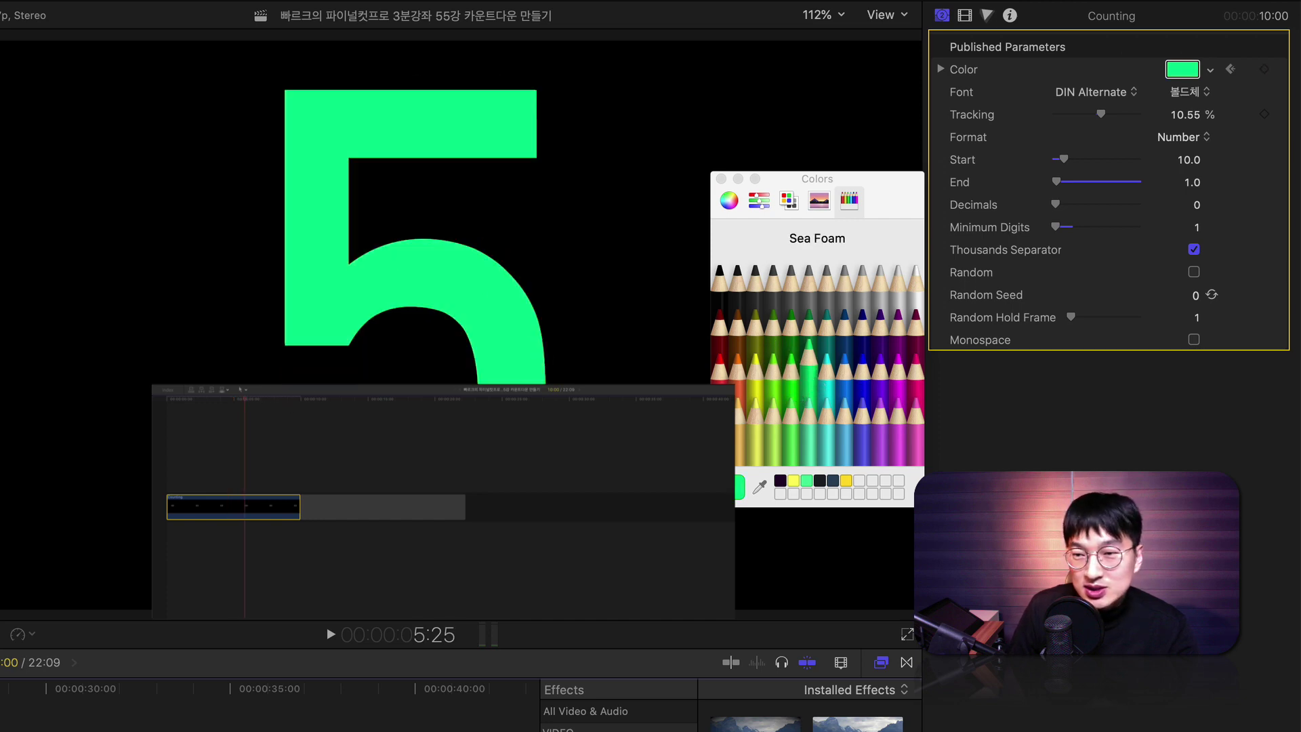
click(836, 391)
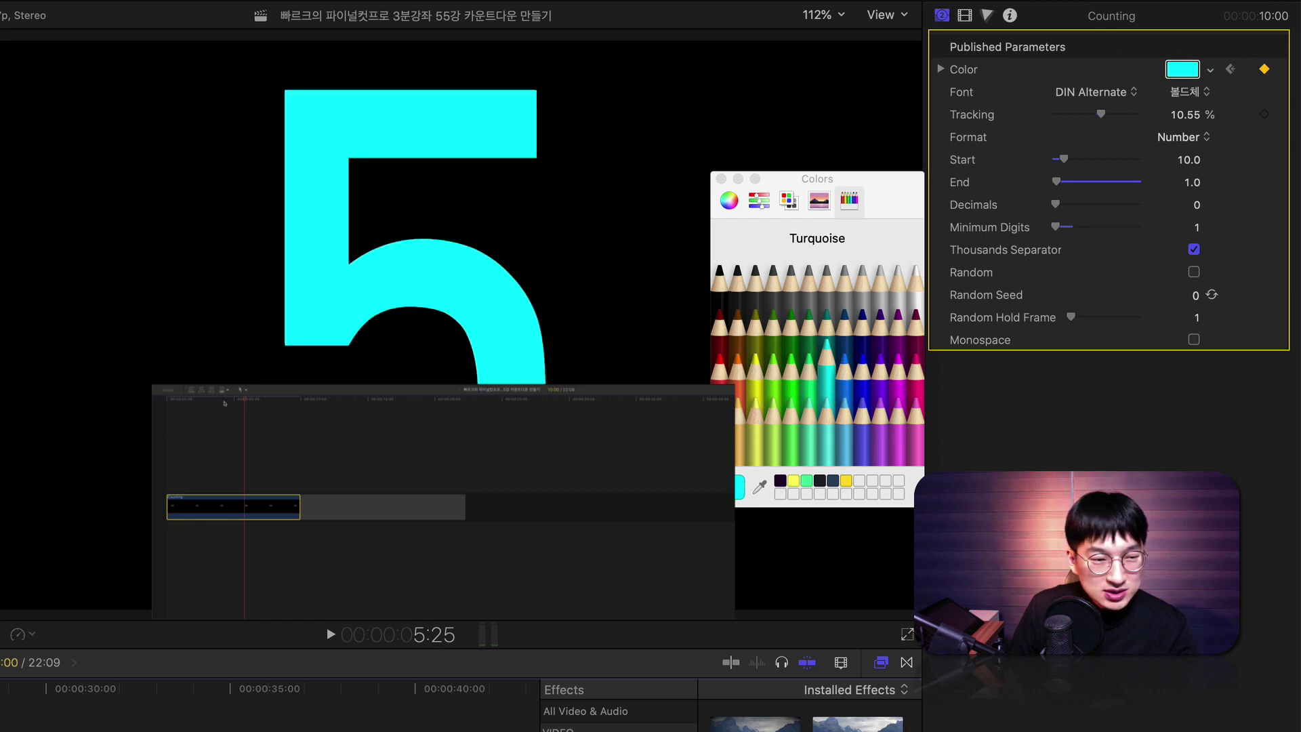
Colour the 3 through light and deep blue to purple, then close the colour picker.
drag(244, 400, 253, 401)
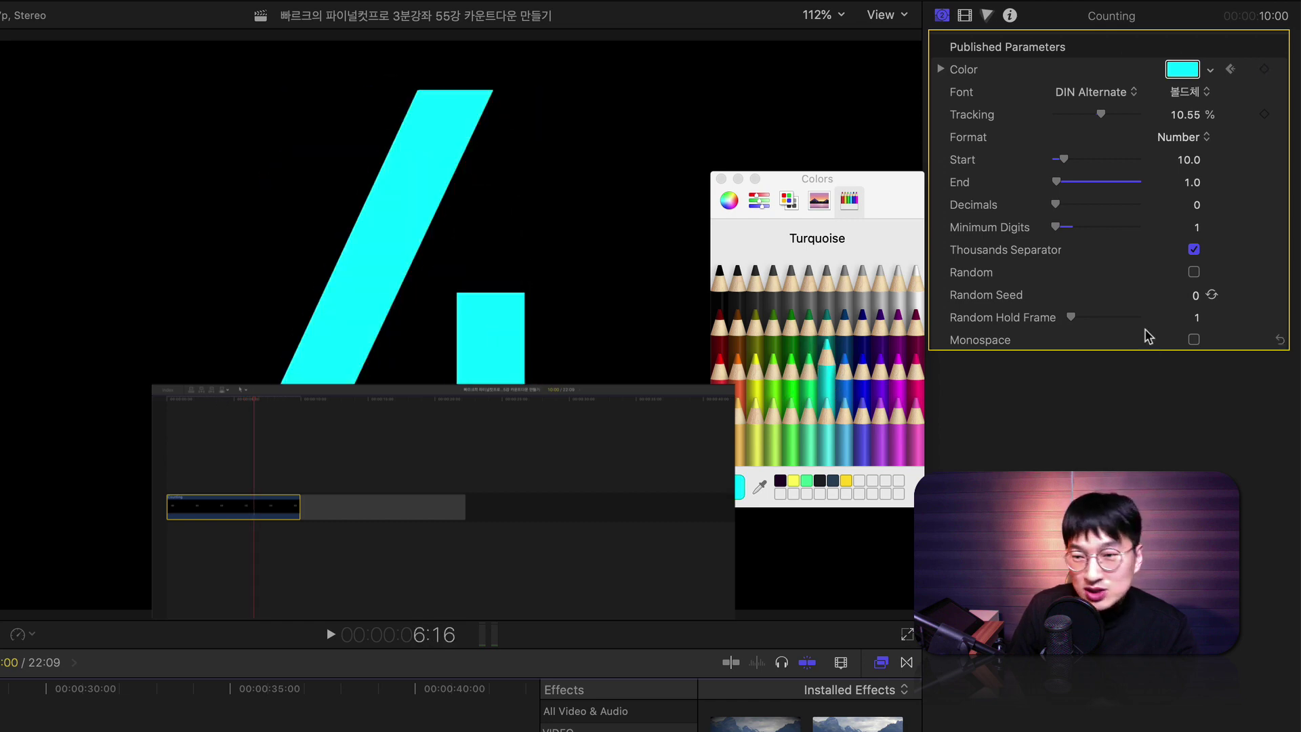
click(845, 366)
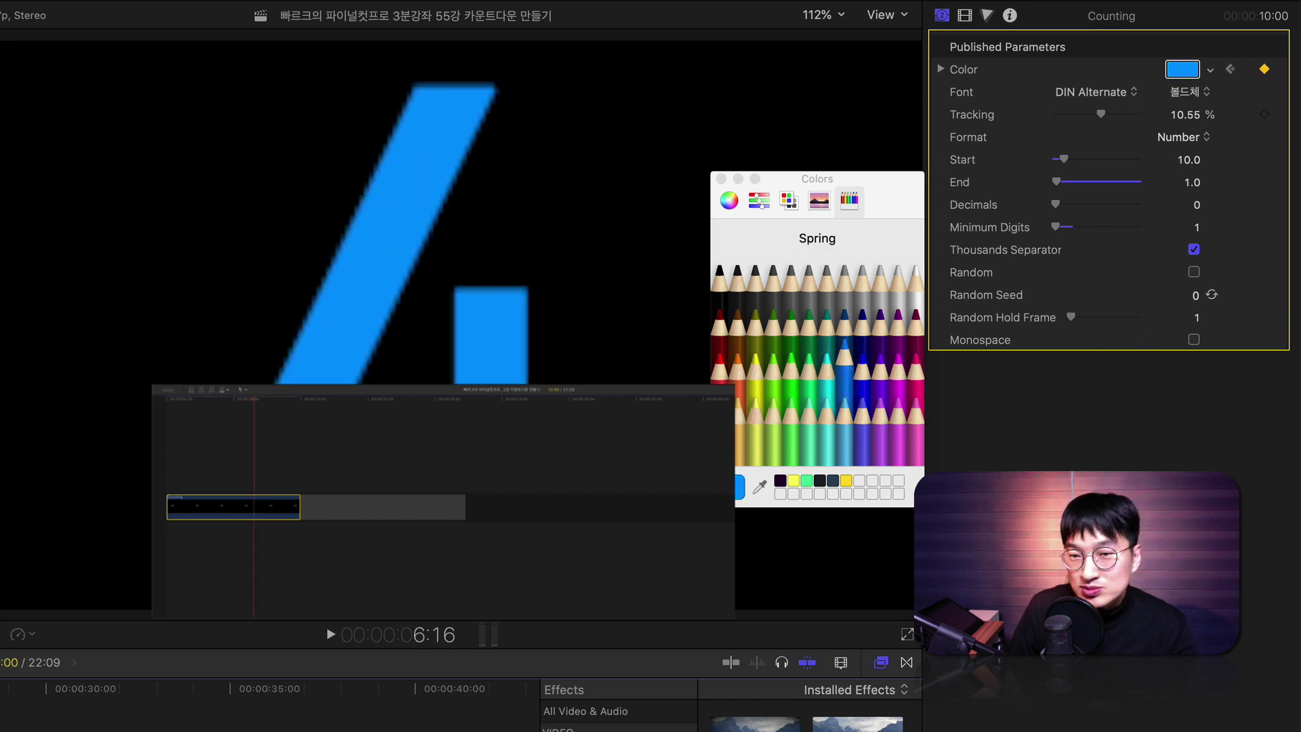
click(863, 373)
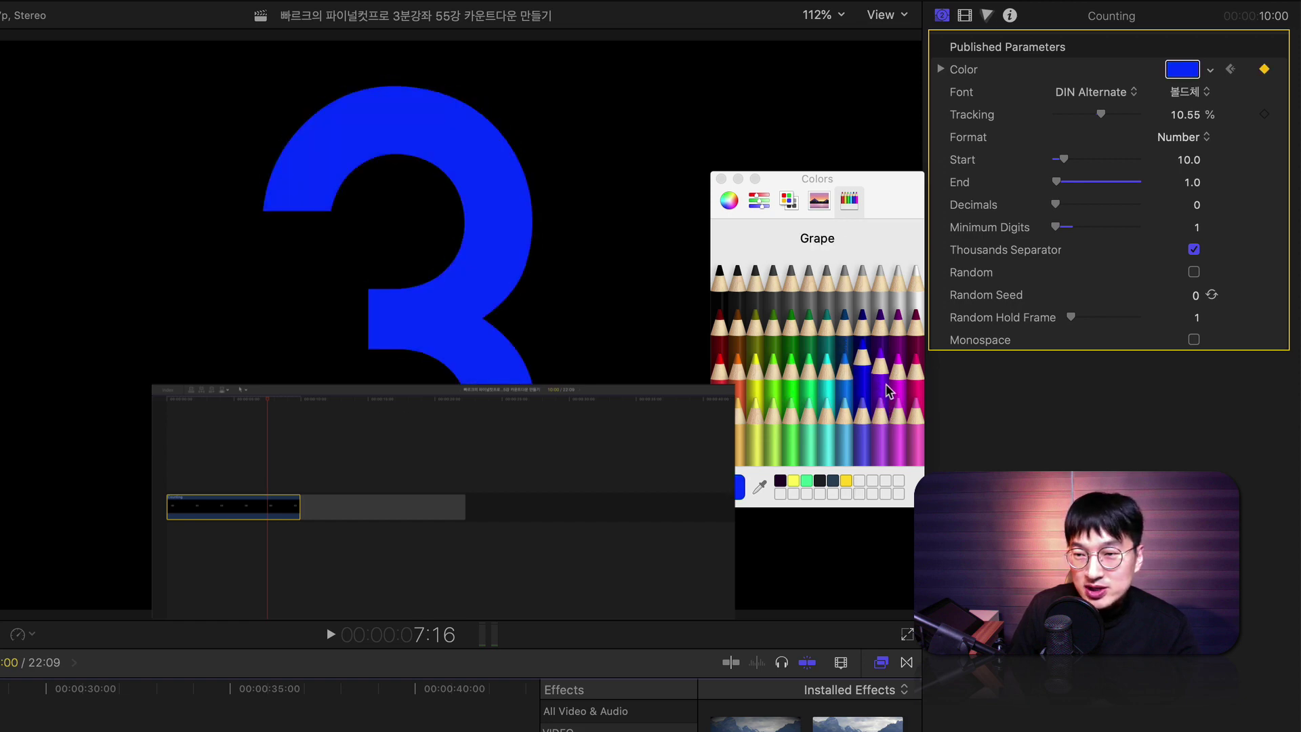
click(886, 385)
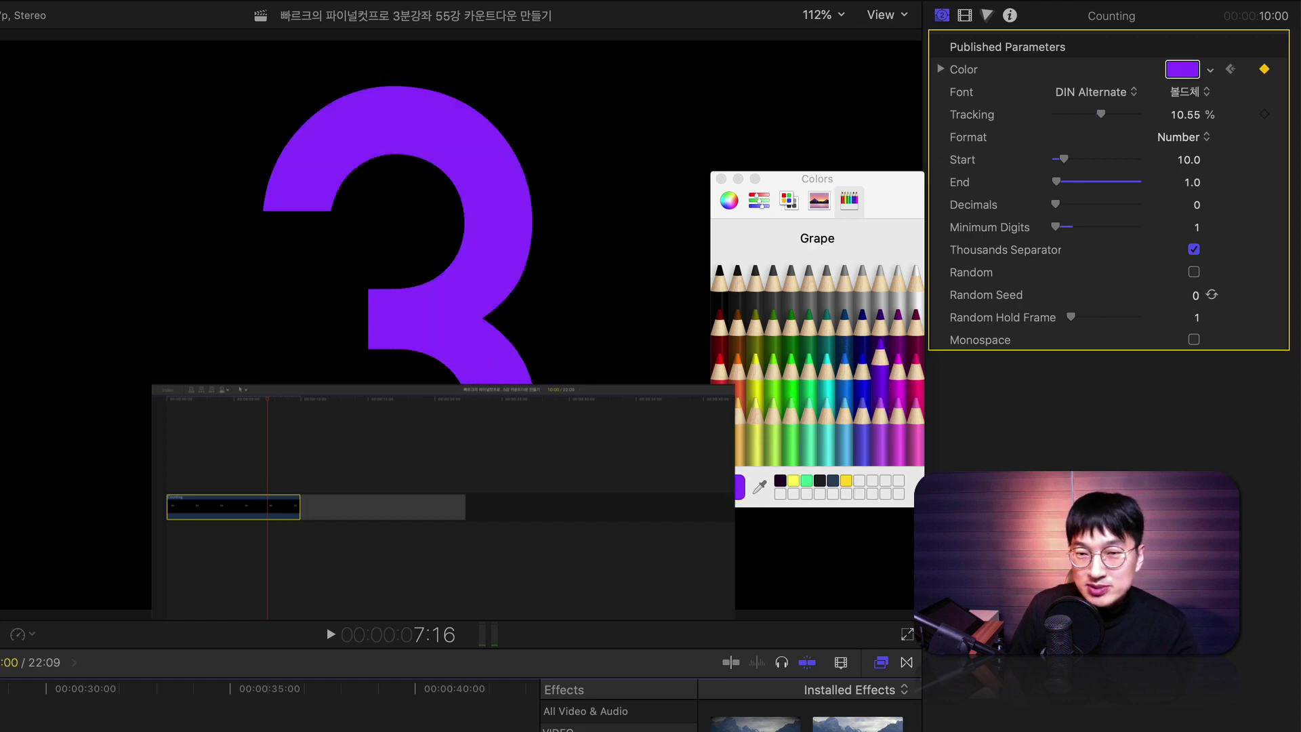
click(720, 178)
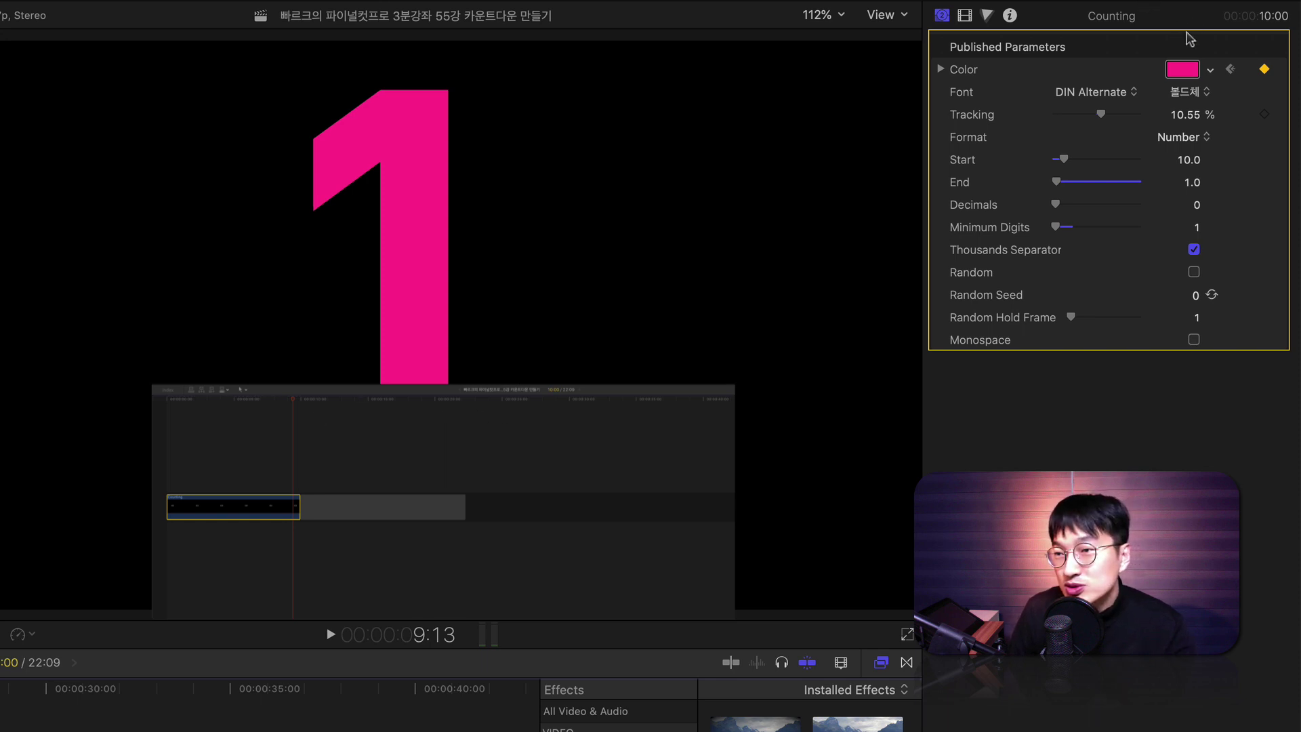
click(1232, 70)
click(1232, 70)
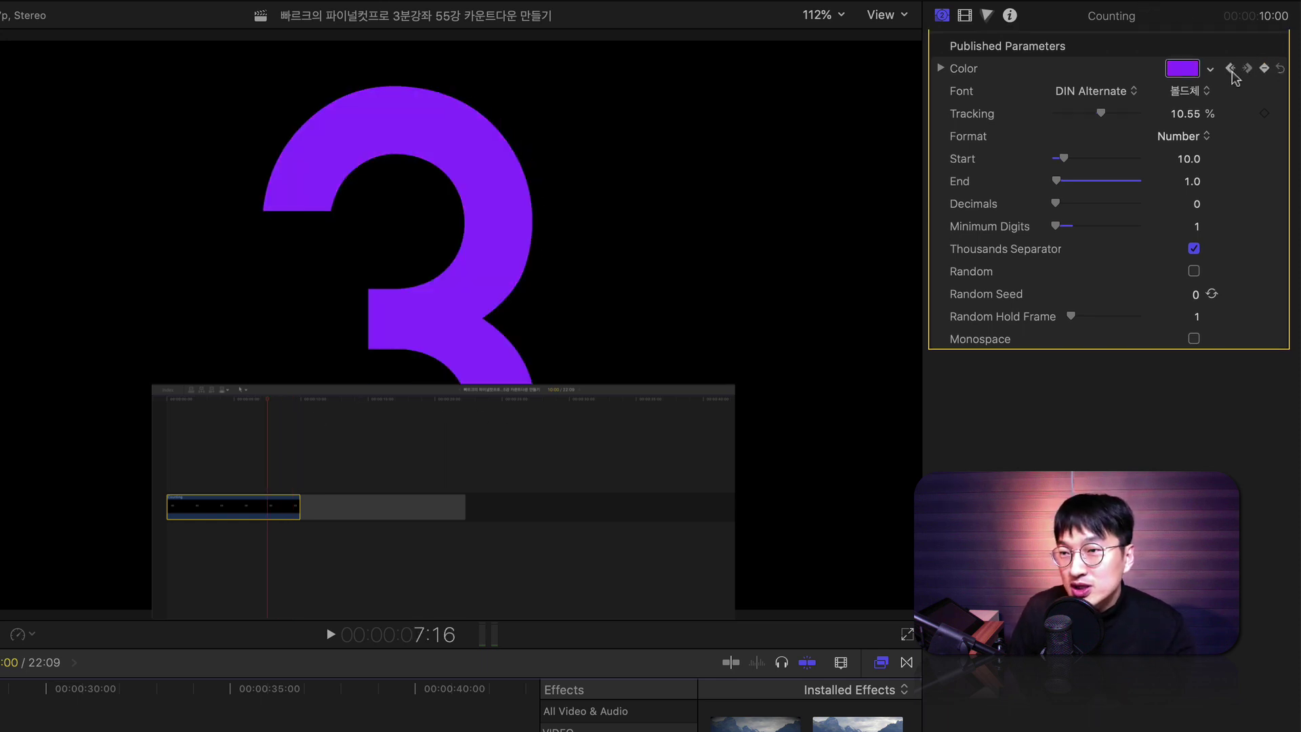
click(1232, 70)
click(1232, 71)
click(1232, 70)
click(1232, 71)
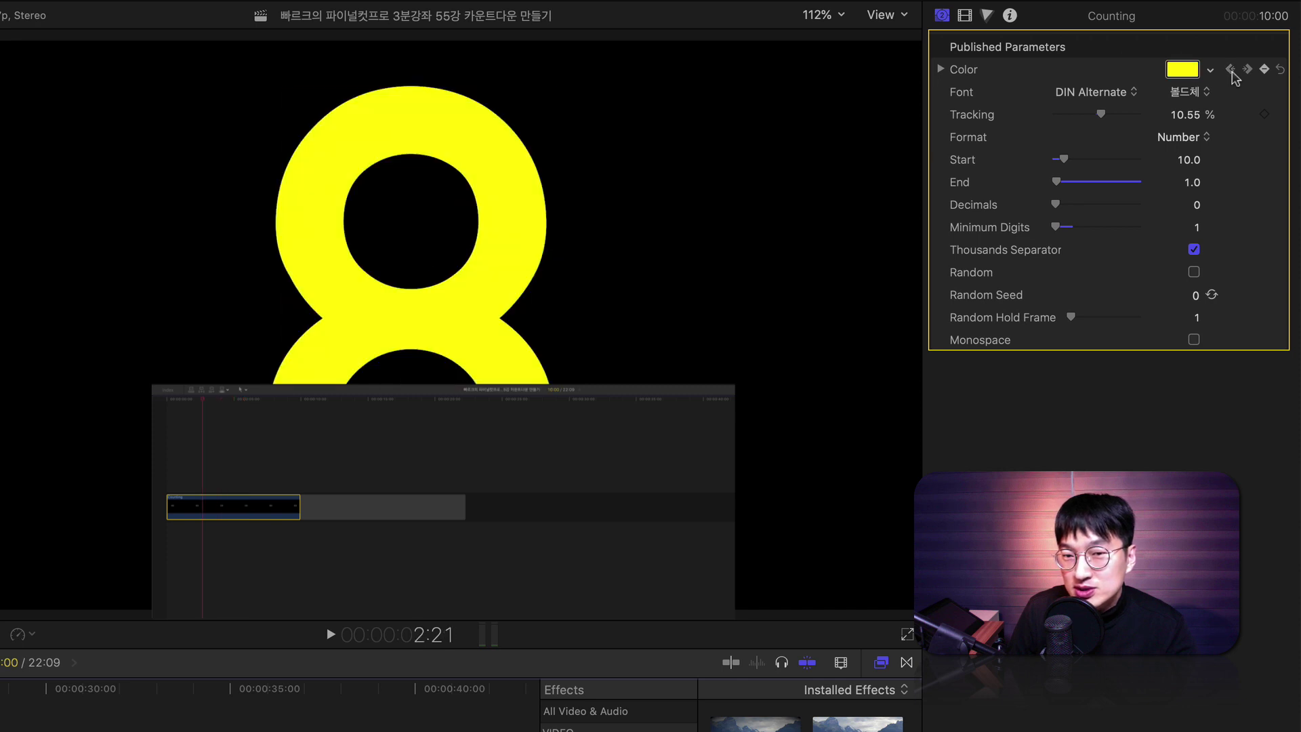
click(1232, 71)
click(1232, 70)
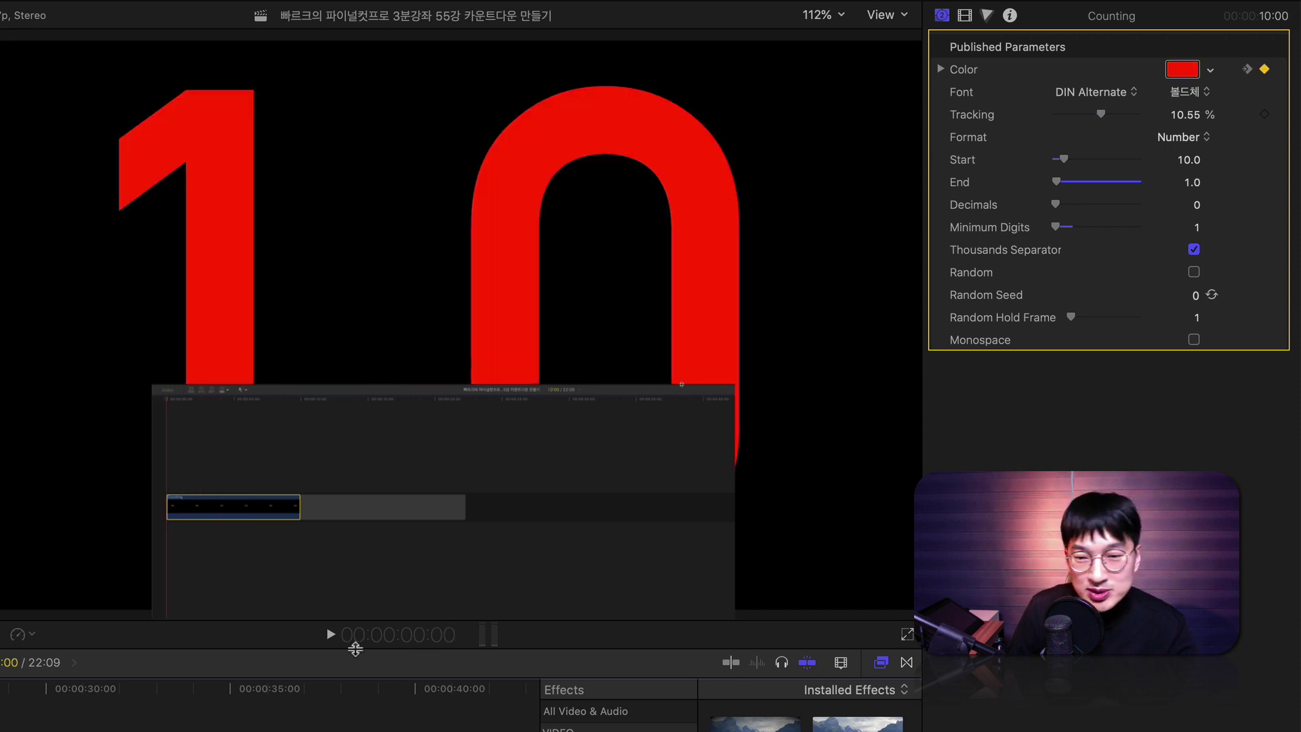
click(331, 635)
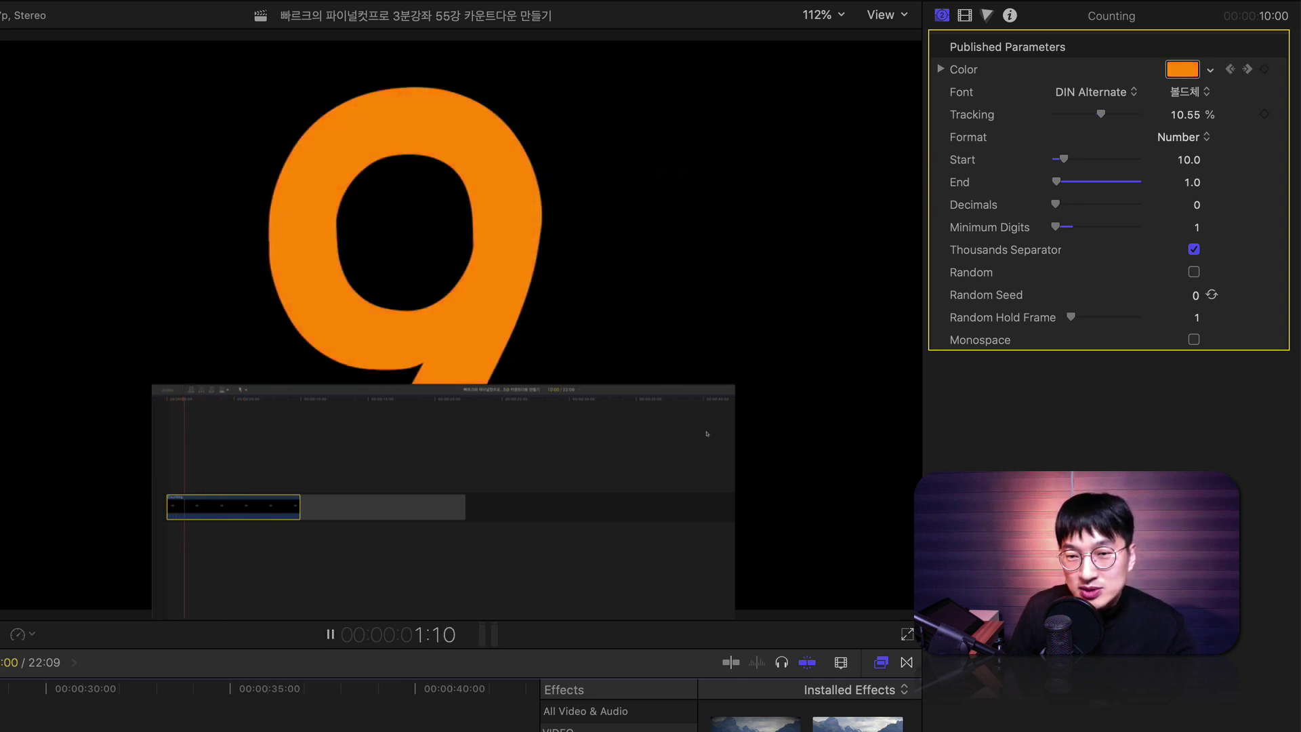